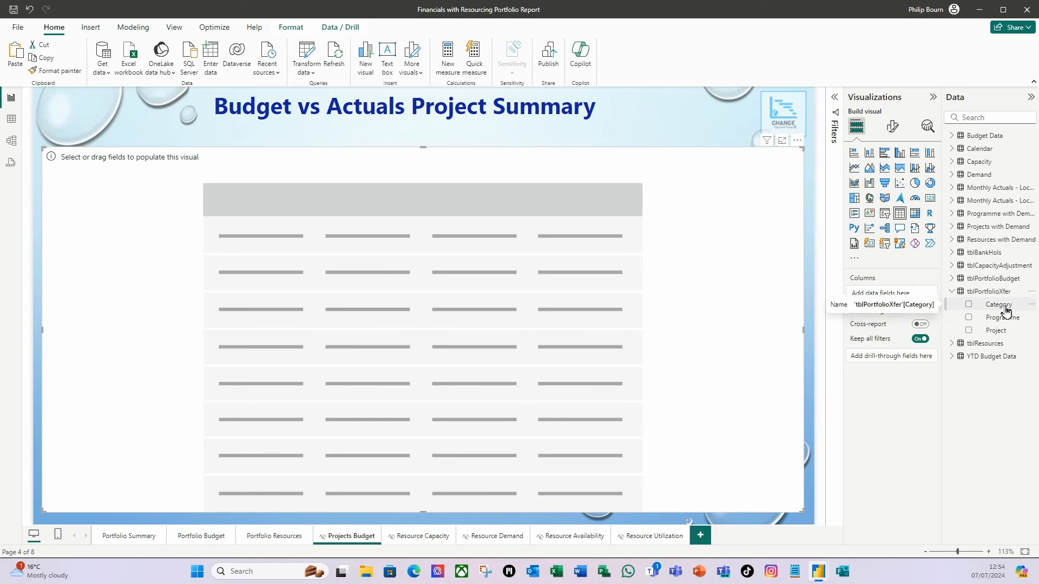
# Add the Category, Programme and Project fields from tblPortfolioXfer as columns of the empty table visual.
pyautogui.moveTo(1006, 310); pyautogui.dragTo(906, 302)
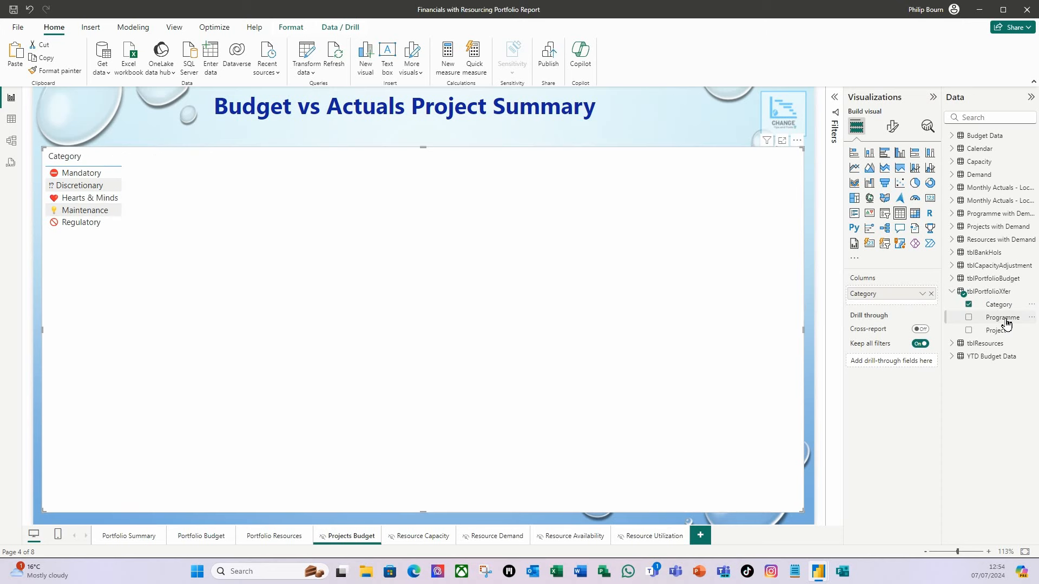
pyautogui.moveTo(1006, 322); pyautogui.dragTo(904, 307)
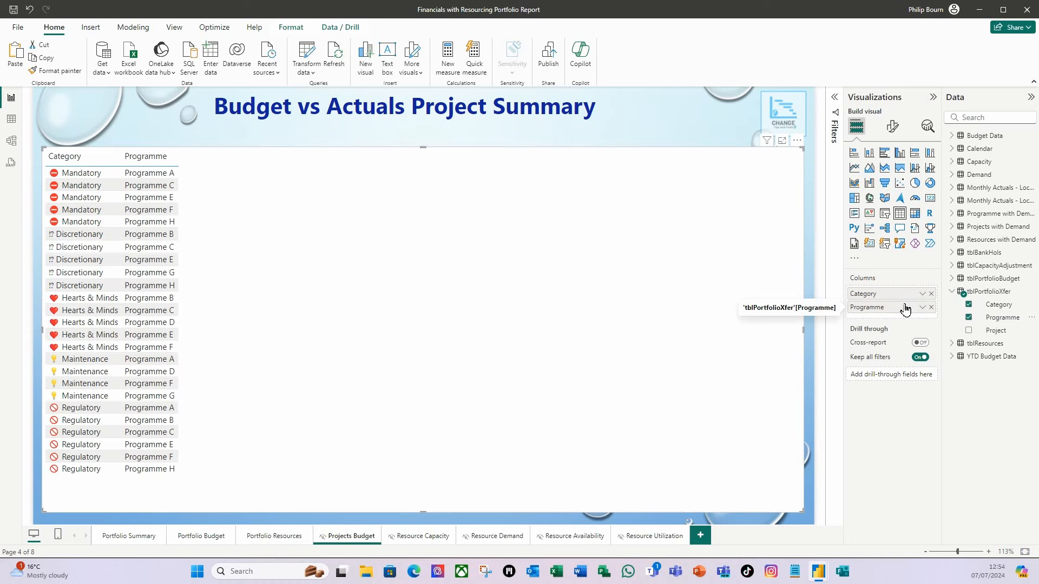
pyautogui.moveTo(999, 334); pyautogui.dragTo(900, 318)
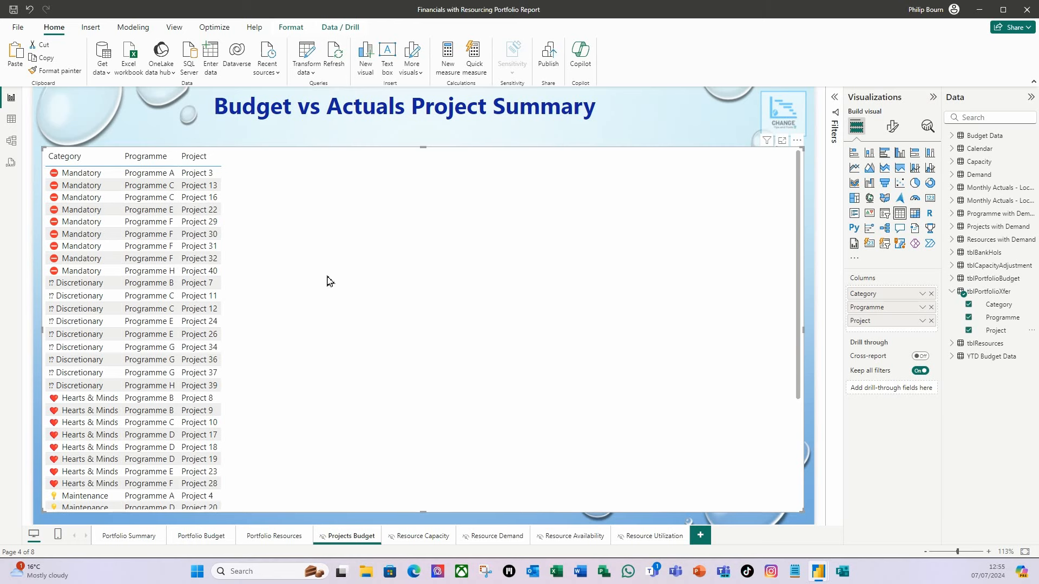
# Add Actuals from YTD Budget Data to the table and rename the column YTD Actuals for this visual.
pyautogui.click(952, 357)
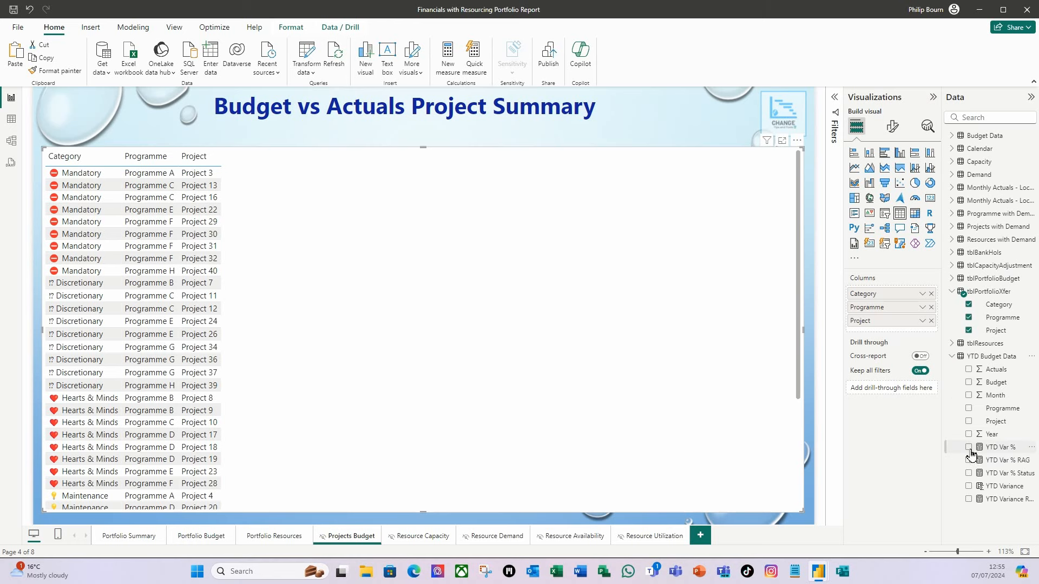
pyautogui.click(969, 370)
pyautogui.rightClick(877, 334)
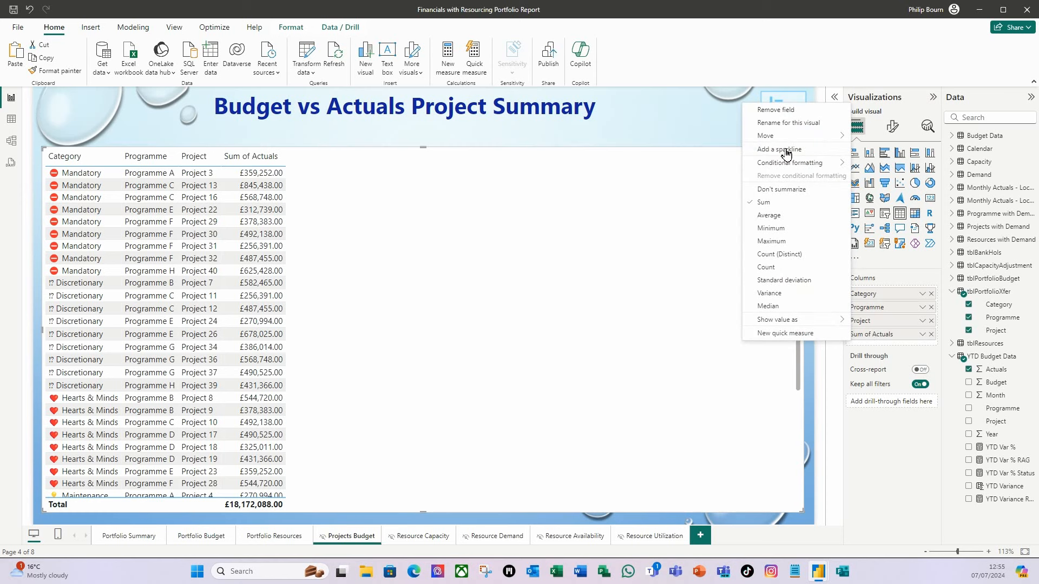
pyautogui.click(789, 124)
pyautogui.moveTo(876, 336); pyautogui.dragTo(851, 334)
pyautogui.write('YTD')
pyautogui.press('Return')
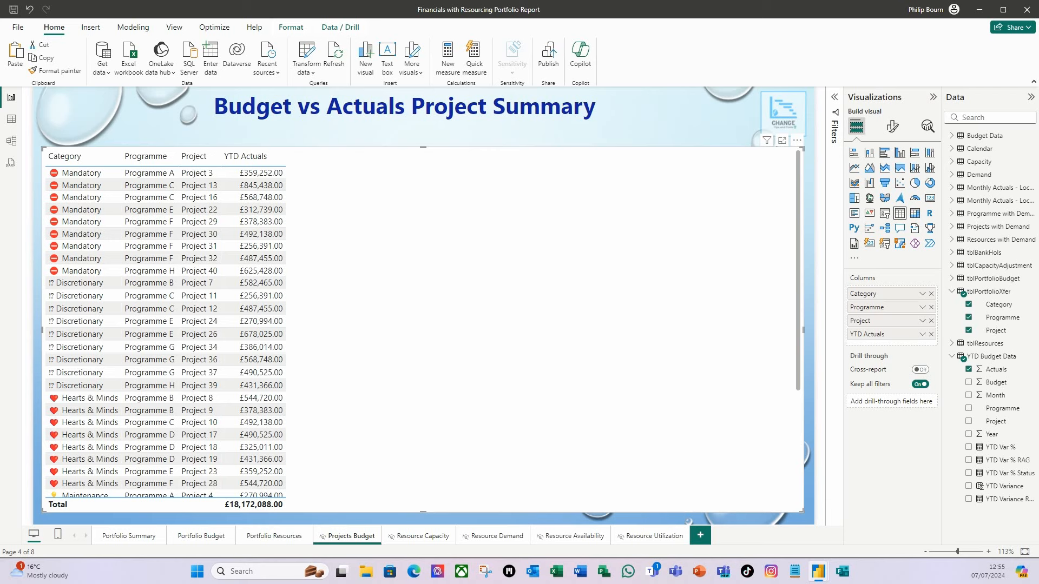
# Add Budget from YTD Budget Data to the table and rename the column YTD Budget for this visual.
pyautogui.moveTo(993, 385); pyautogui.dragTo(899, 348)
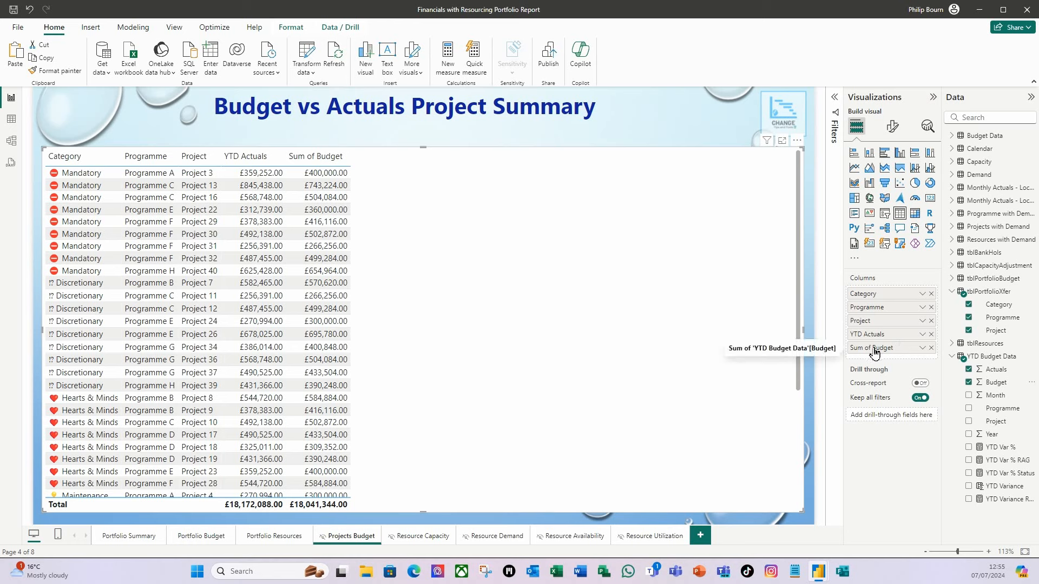
pyautogui.rightClick(874, 351)
pyautogui.click(774, 136)
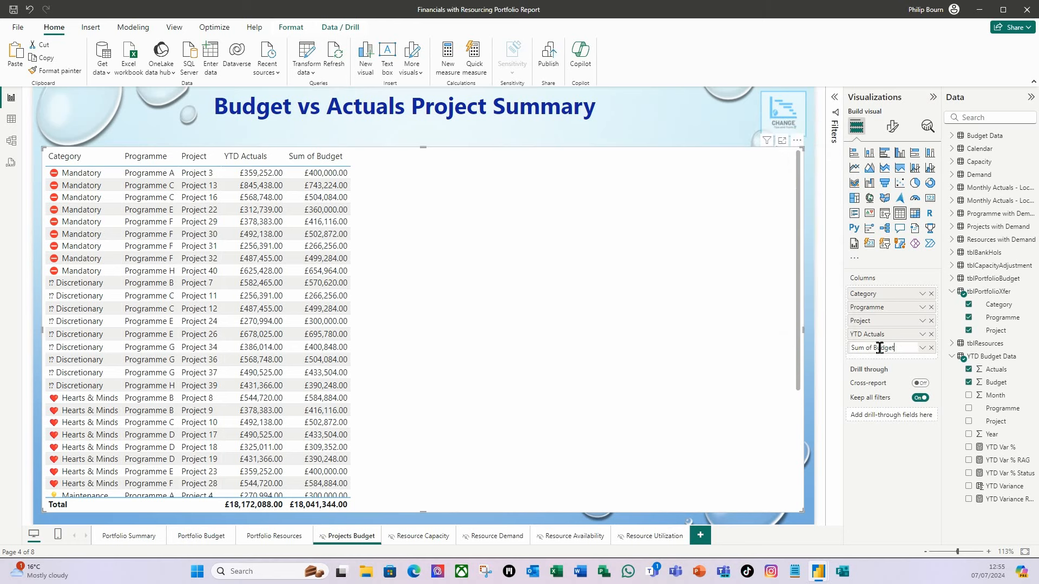
pyautogui.moveTo(872, 348); pyautogui.dragTo(852, 348)
pyautogui.write('YTD')
pyautogui.press('Return')
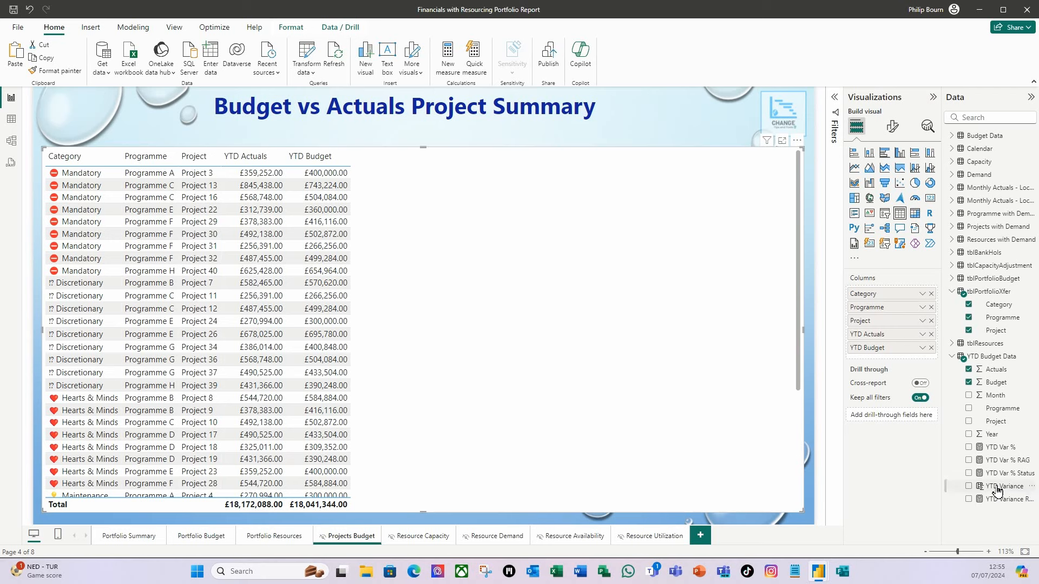
# Add YTD Variance to the table, shorten its column name to YTD Variance, and add the YTD Var % measure after it.
pyautogui.moveTo(997, 490); pyautogui.dragTo(899, 360)
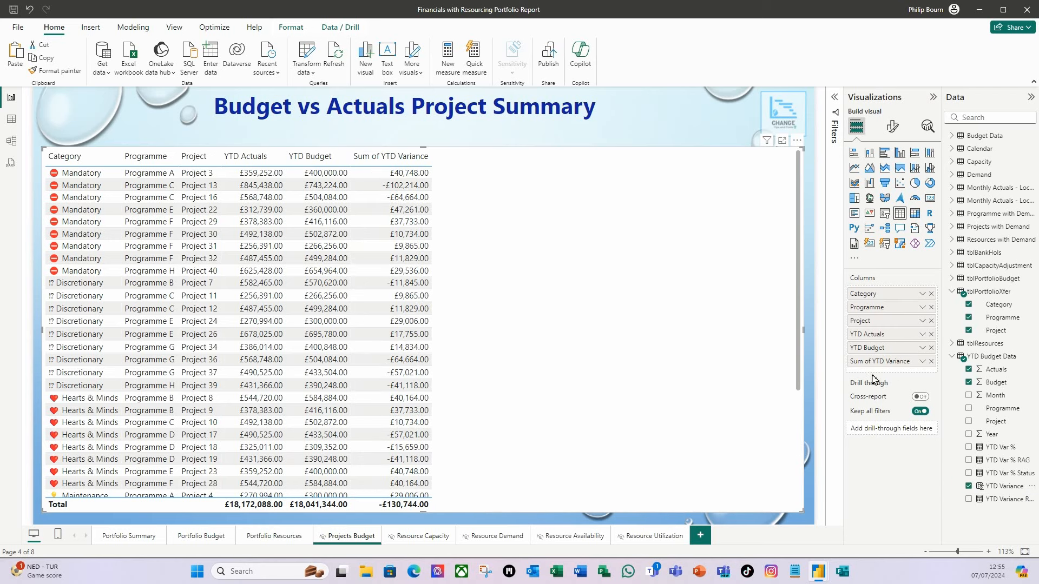
pyautogui.rightClick(876, 366)
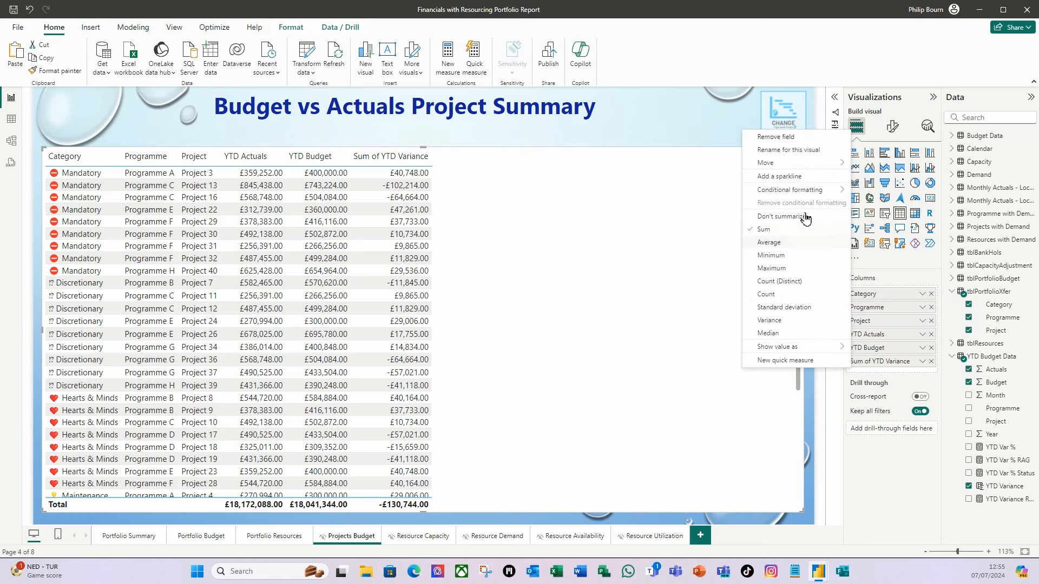
pyautogui.click(805, 156)
pyautogui.moveTo(873, 361); pyautogui.dragTo(847, 363)
pyautogui.press('BackSpace')
pyautogui.press('Return')
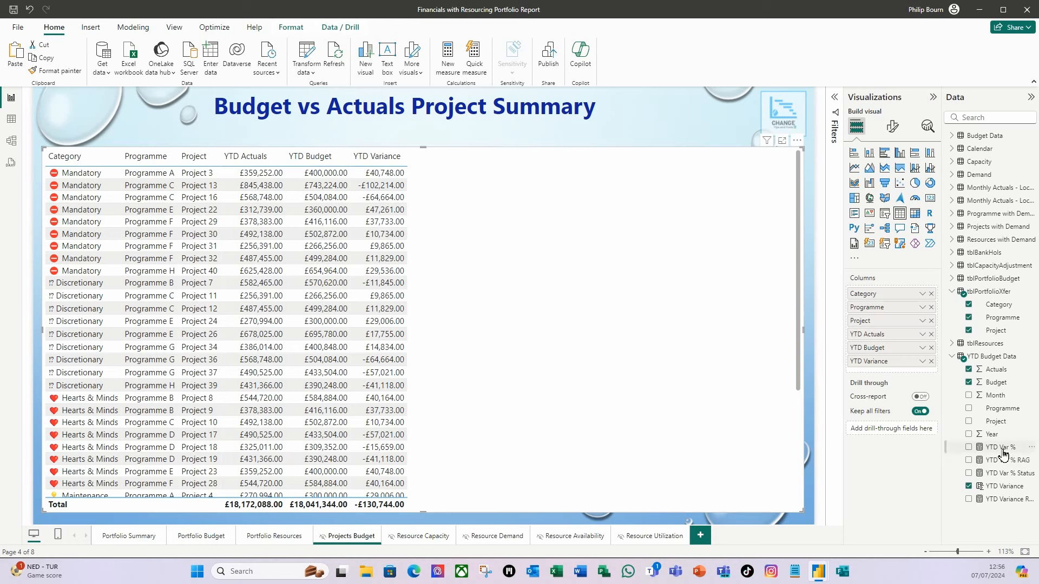
pyautogui.moveTo(1003, 453); pyautogui.dragTo(903, 375)
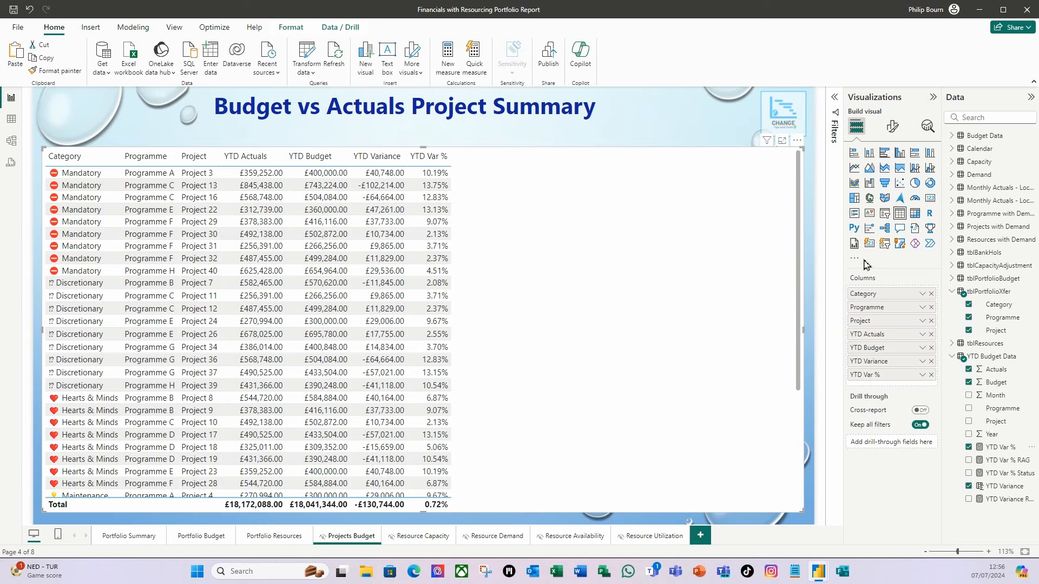
# Add Actuals from the Budget Data table as a column after YTD Var % and rename it Actuals.
pyautogui.click(953, 136)
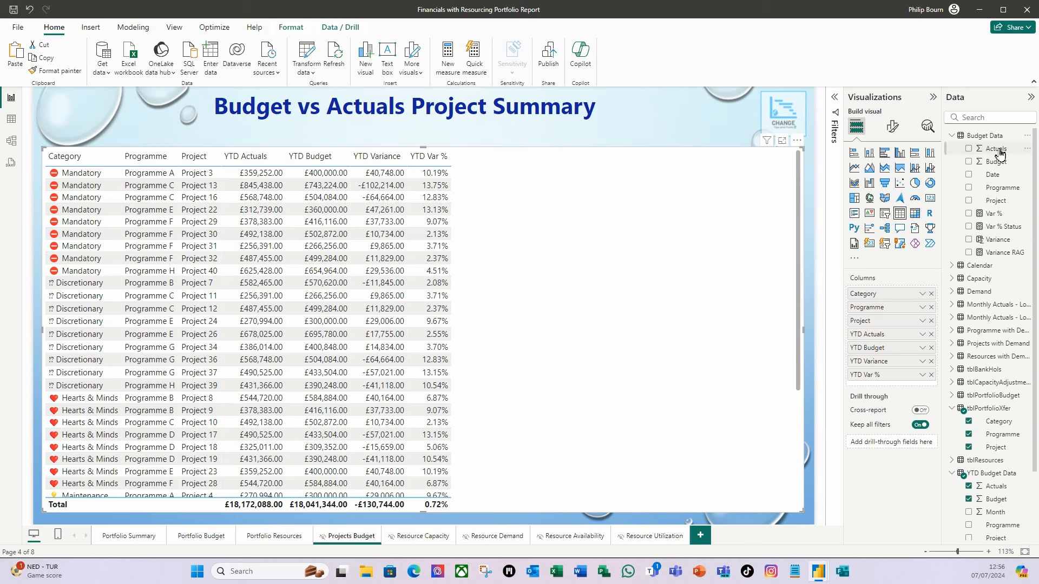
pyautogui.moveTo(1000, 153); pyautogui.dragTo(896, 386)
pyautogui.rightClick(866, 390)
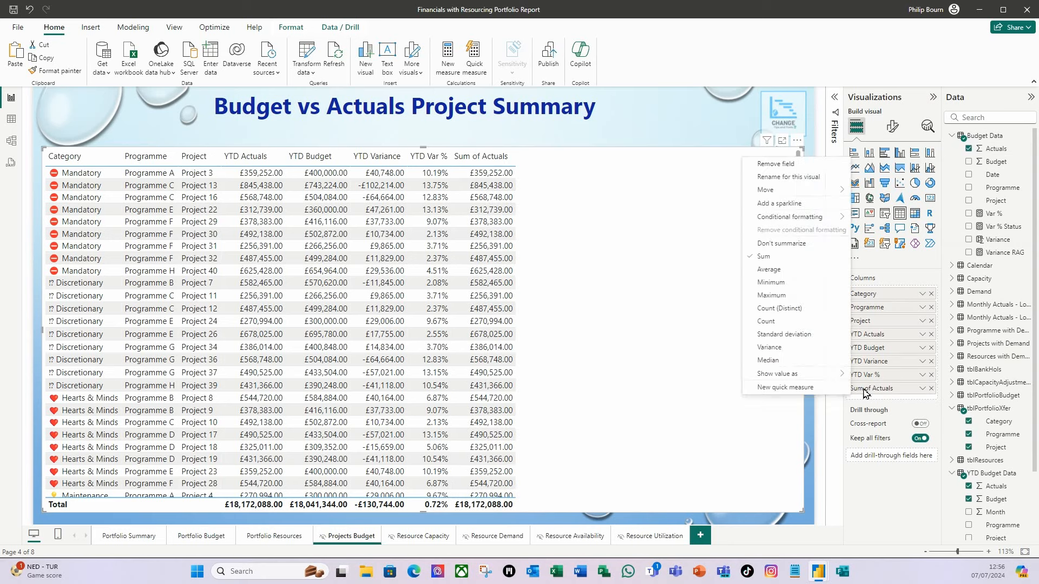
pyautogui.click(818, 178)
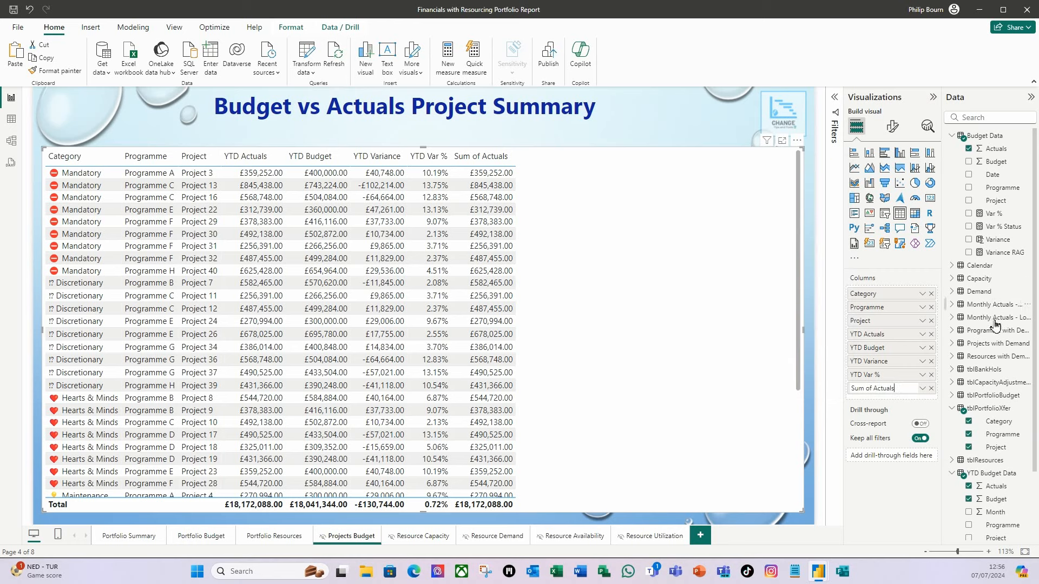
pyautogui.click(876, 390)
pyautogui.press('BackSpace')
pyautogui.press('BackSpace')
pyautogui.press('BackSpace')
pyautogui.press('BackSpace')
pyautogui.press('BackSpace')
pyautogui.press('BackSpace')
pyautogui.press('BackSpace')
pyautogui.press('Return')
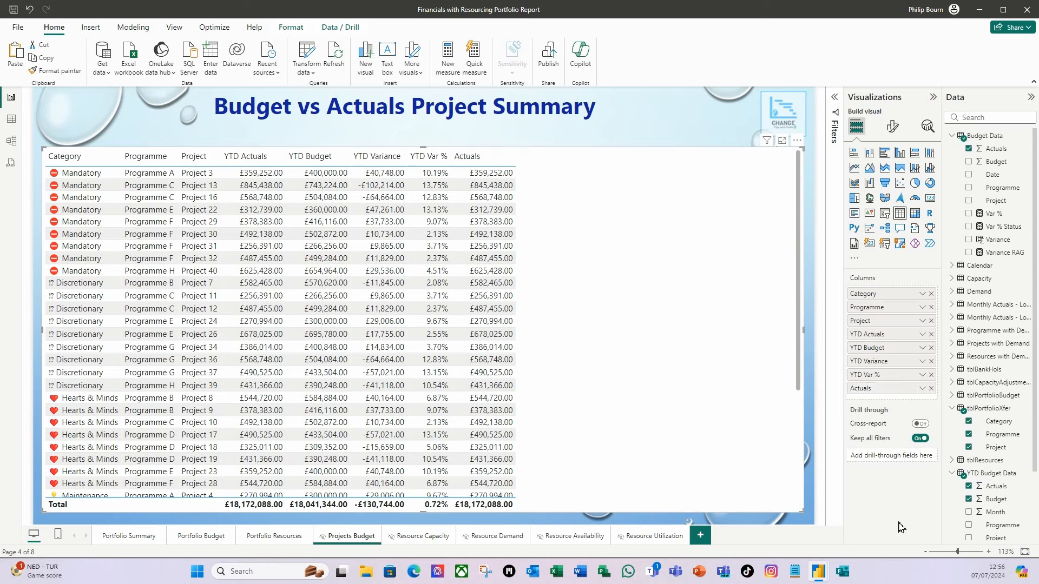
# Add Budget from the Budget Data table as the last column and rename it Budget.
pyautogui.moveTo(994, 161); pyautogui.dragTo(903, 400)
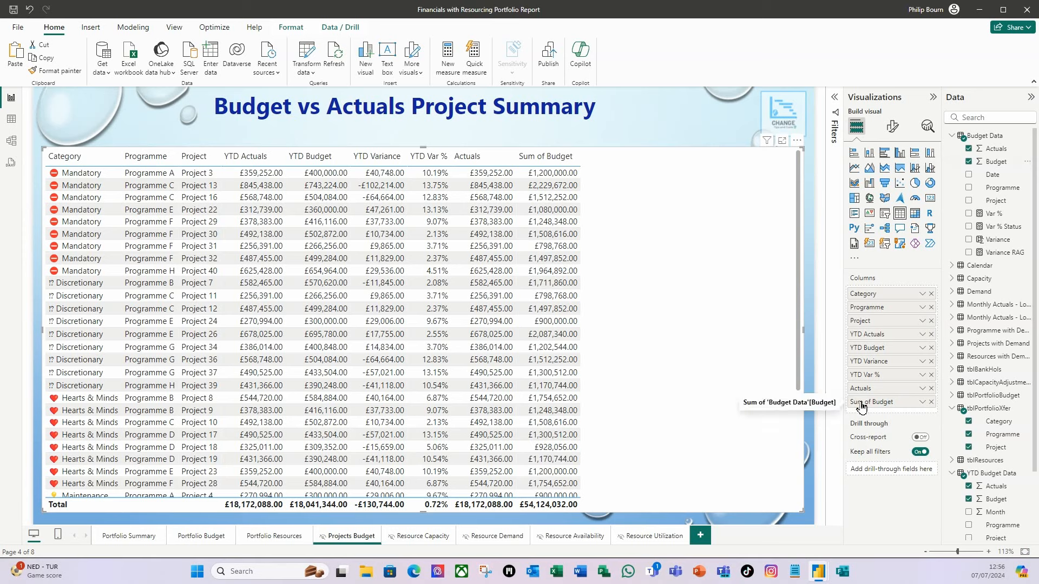
pyautogui.click(922, 402)
pyautogui.click(814, 191)
pyautogui.moveTo(874, 401); pyautogui.dragTo(839, 402)
pyautogui.press('BackSpace')
pyautogui.press('Return')
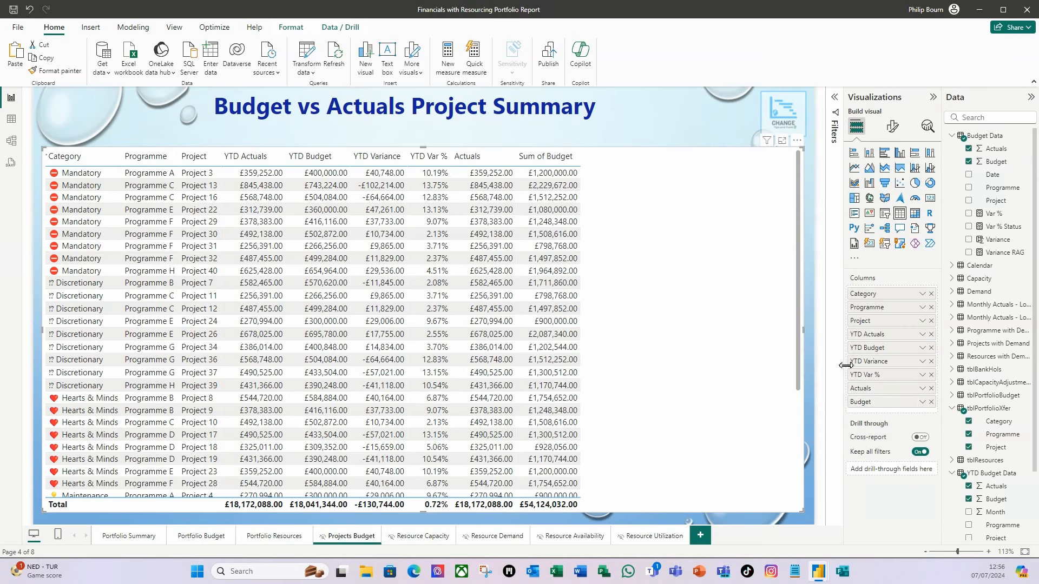
# Add Variance from Budget Data, rename its column Variance, and add the Var % measure after it.
pyautogui.click(969, 240)
pyautogui.doubleClick(879, 415)
pyautogui.moveTo(874, 415); pyautogui.dragTo(806, 415)
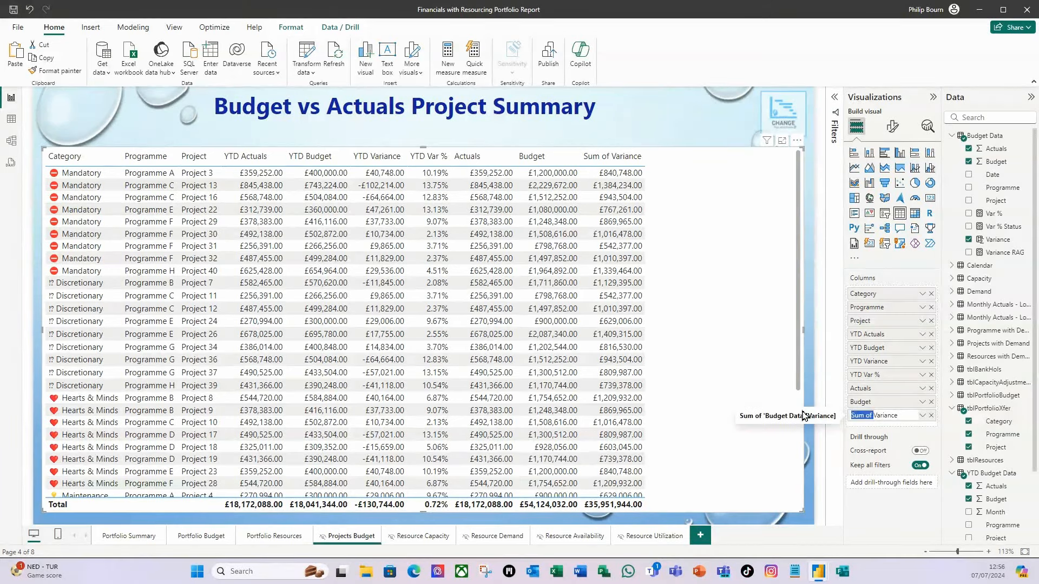
pyautogui.press('BackSpace')
pyautogui.press('Return')
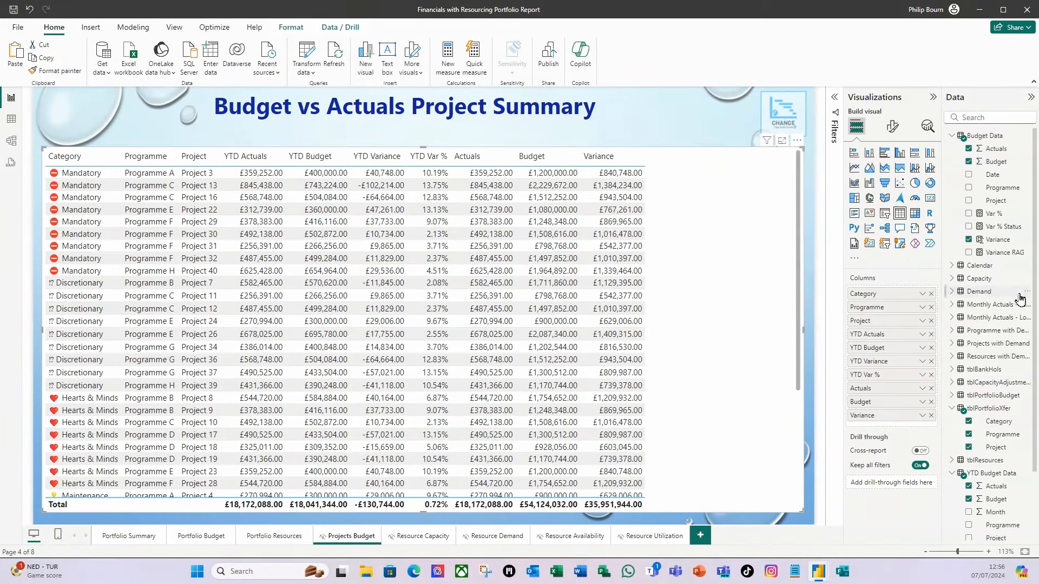
pyautogui.click(969, 214)
# Conditionally format the YTD Variance font colour by field value, based on YTD Variance RAG and applied to values and totals.
pyautogui.scroll(-2, 1021, 498)
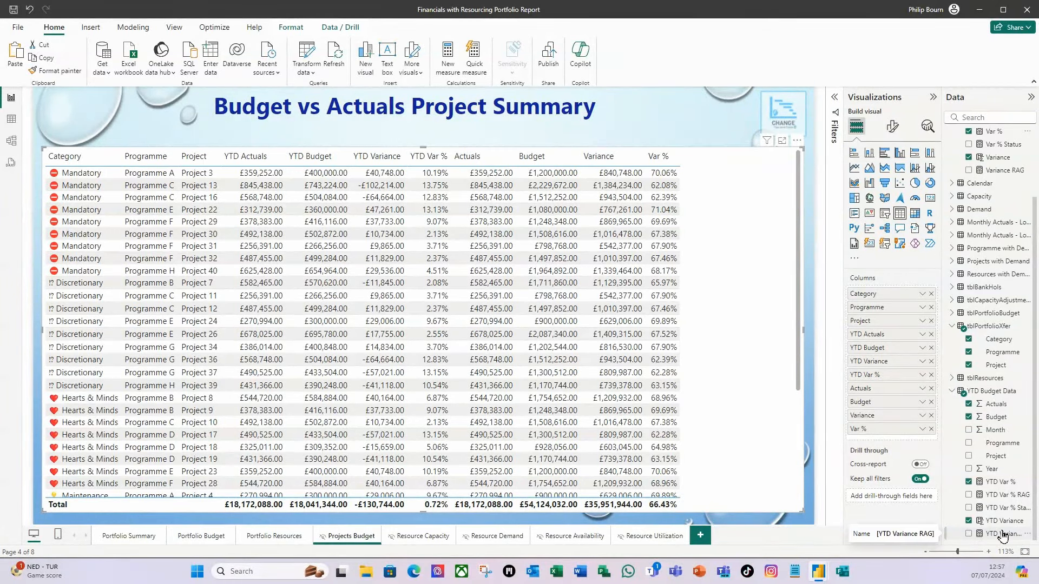
pyautogui.scroll(2, 1003, 533)
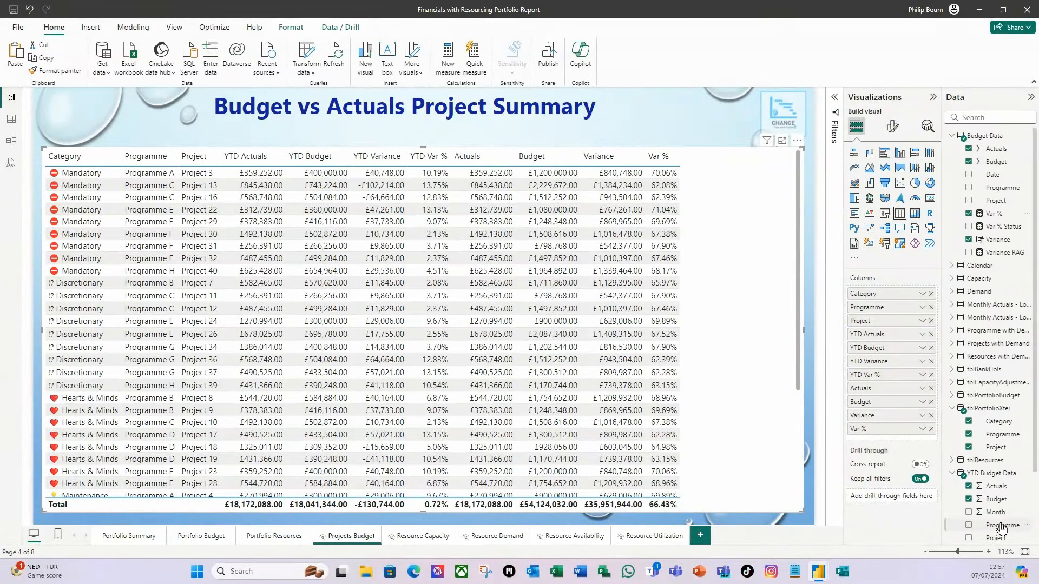
pyautogui.scroll(-2, 995, 324)
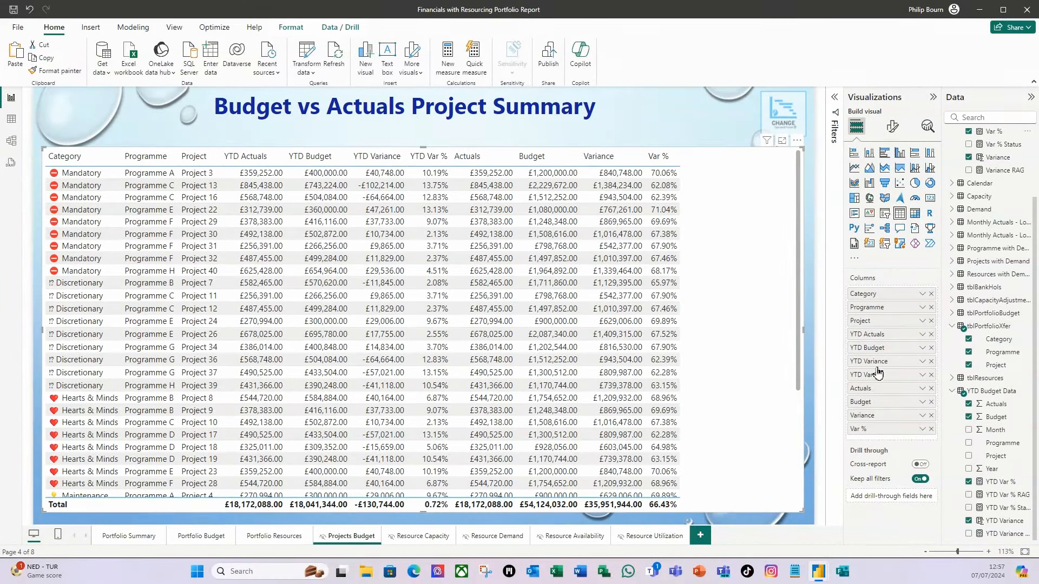
pyautogui.click(922, 362)
pyautogui.moveTo(957, 194)
pyautogui.click(886, 205)
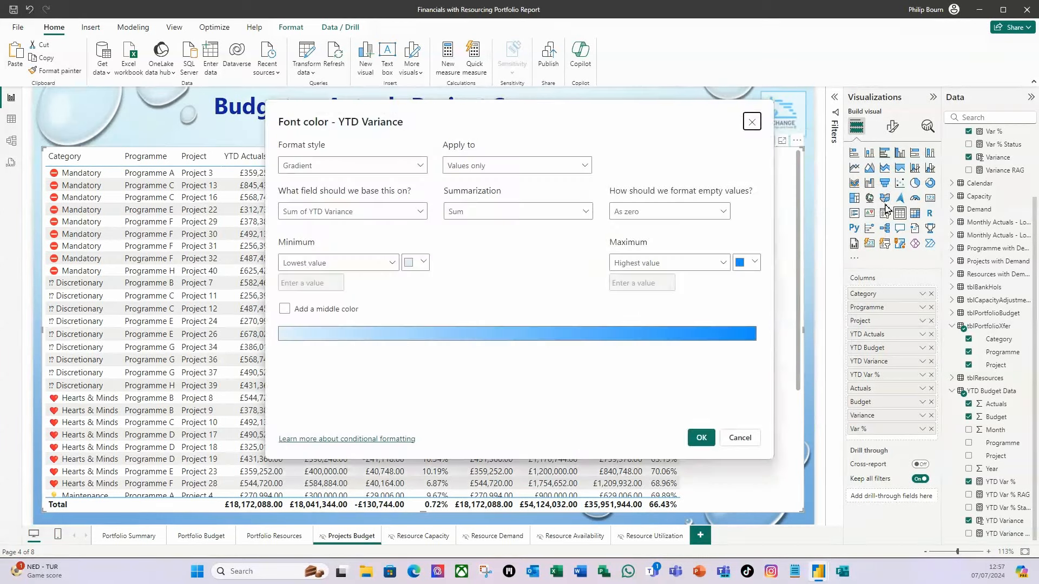
pyautogui.click(422, 168)
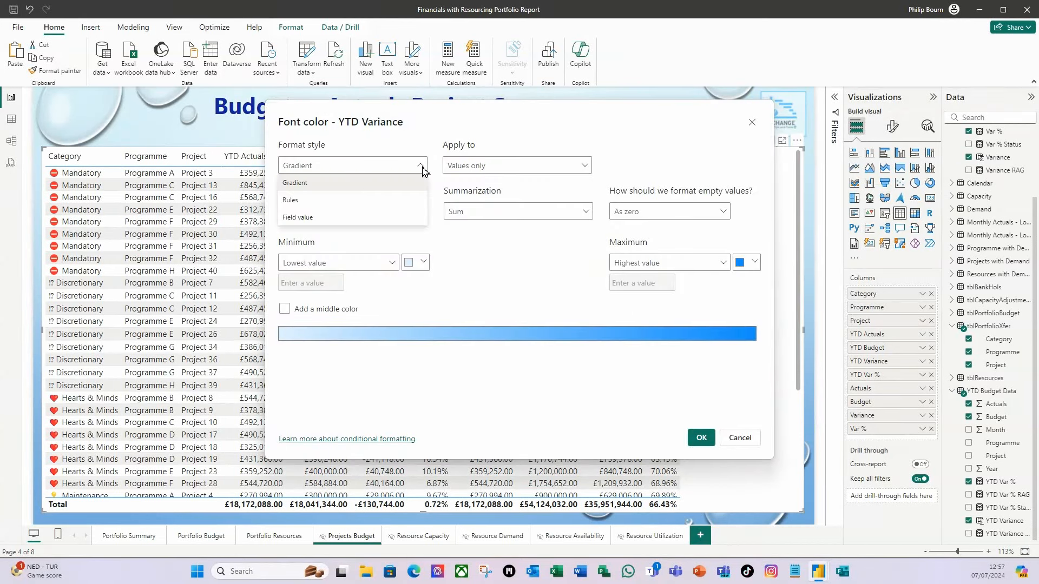
pyautogui.click(299, 219)
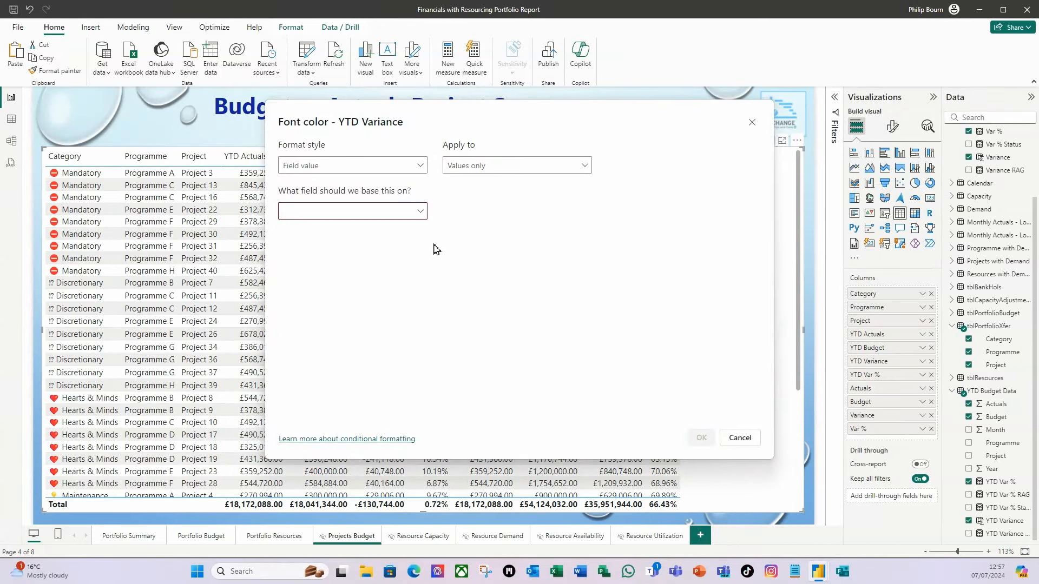
pyautogui.click(421, 211)
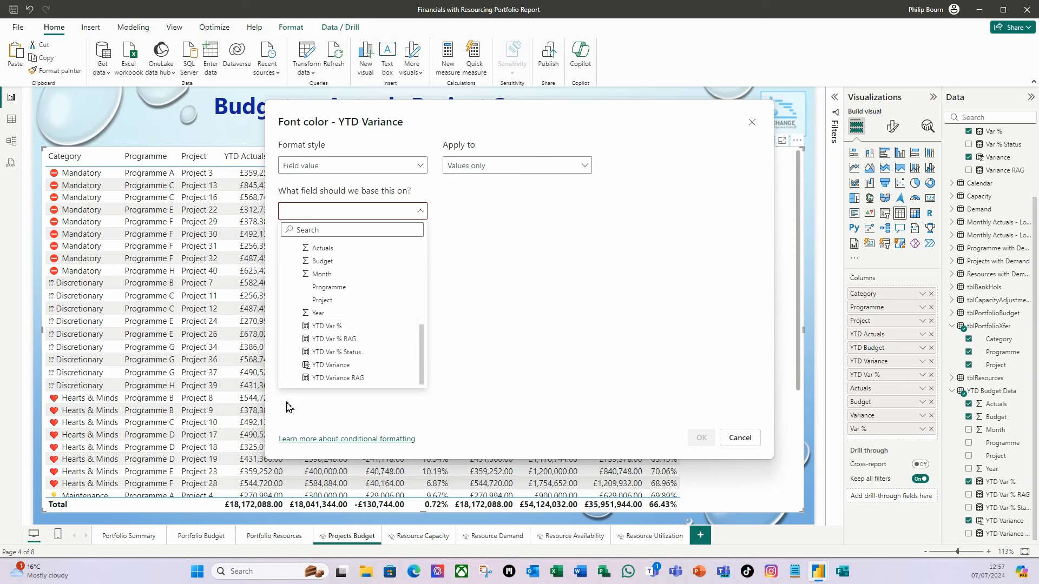
pyautogui.click(353, 379)
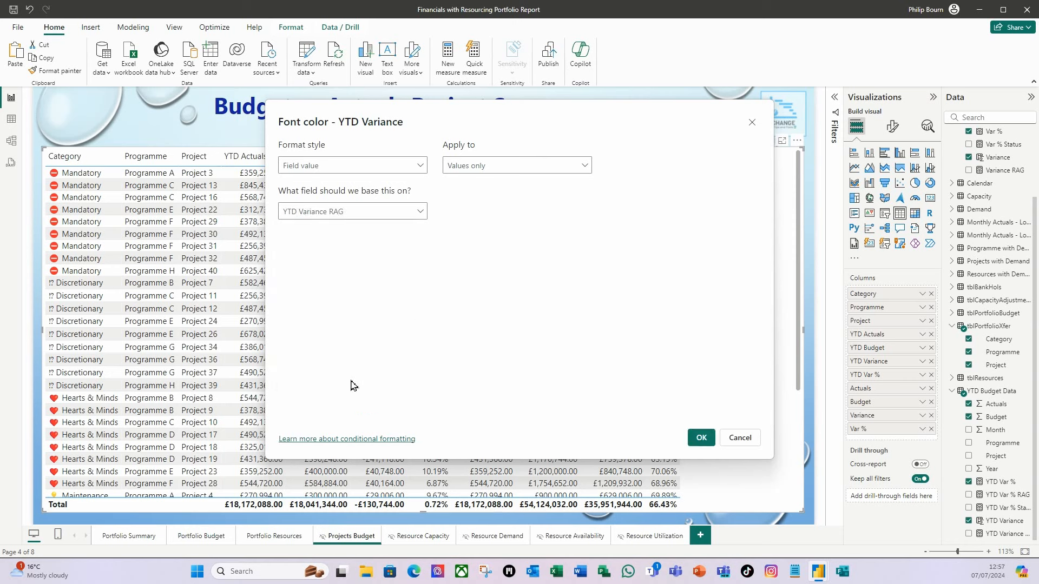
pyautogui.click(585, 171)
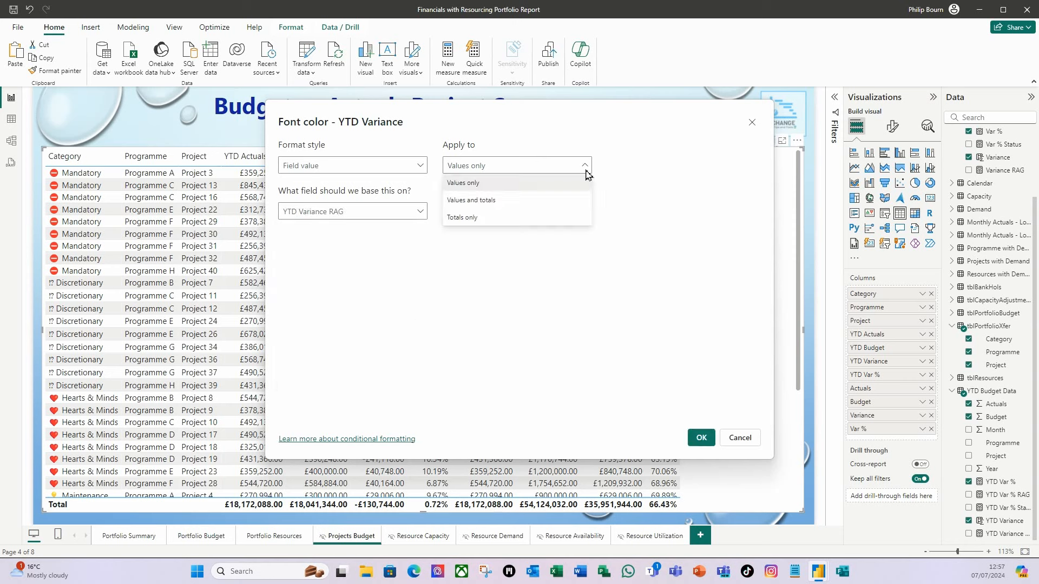
pyautogui.click(481, 201)
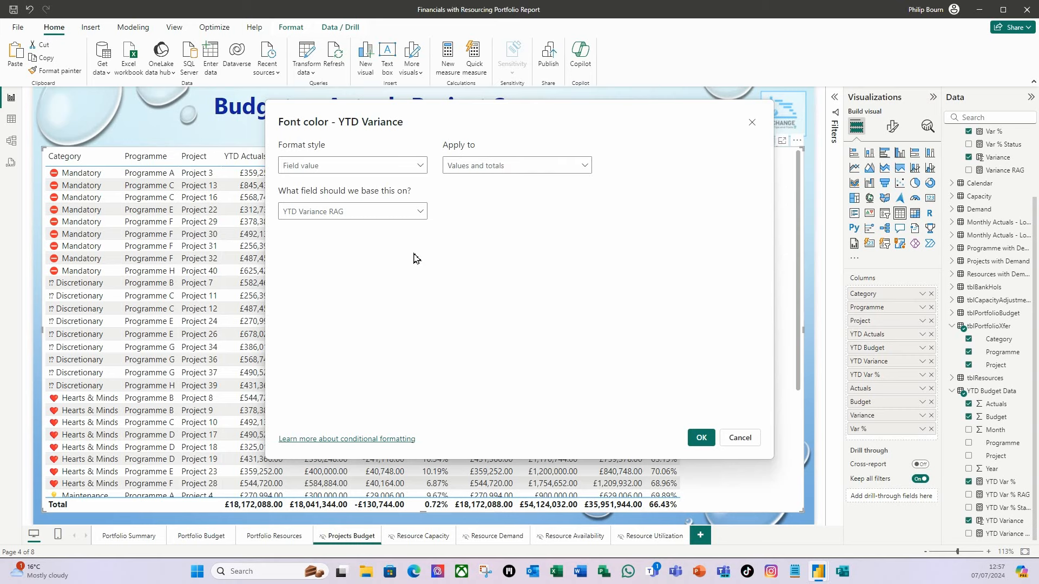
pyautogui.click(701, 437)
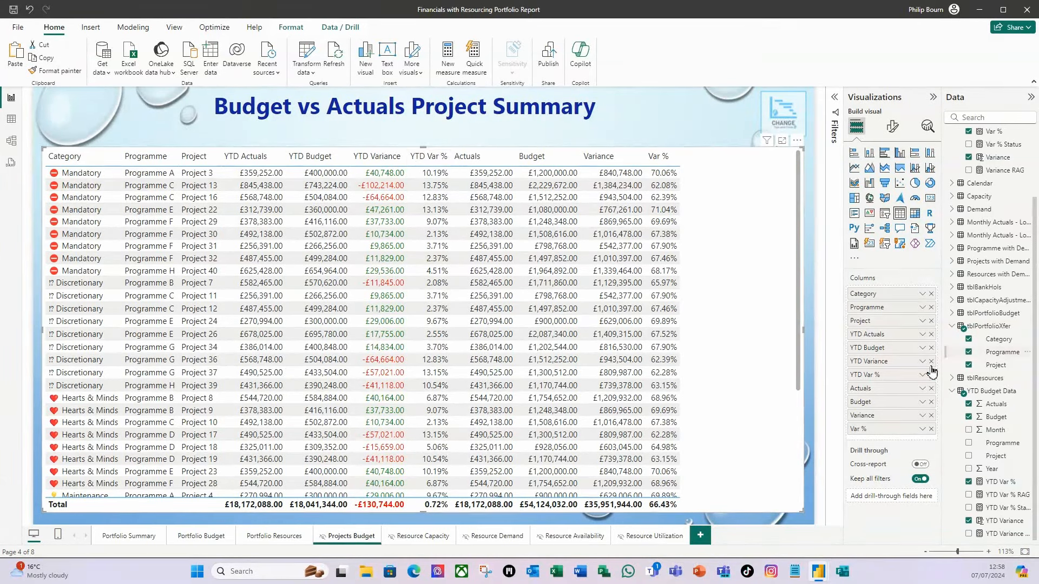
# Conditionally format the YTD Var % column with icons by field value, based on YTD Var % Status.
pyautogui.rightClick(889, 378)
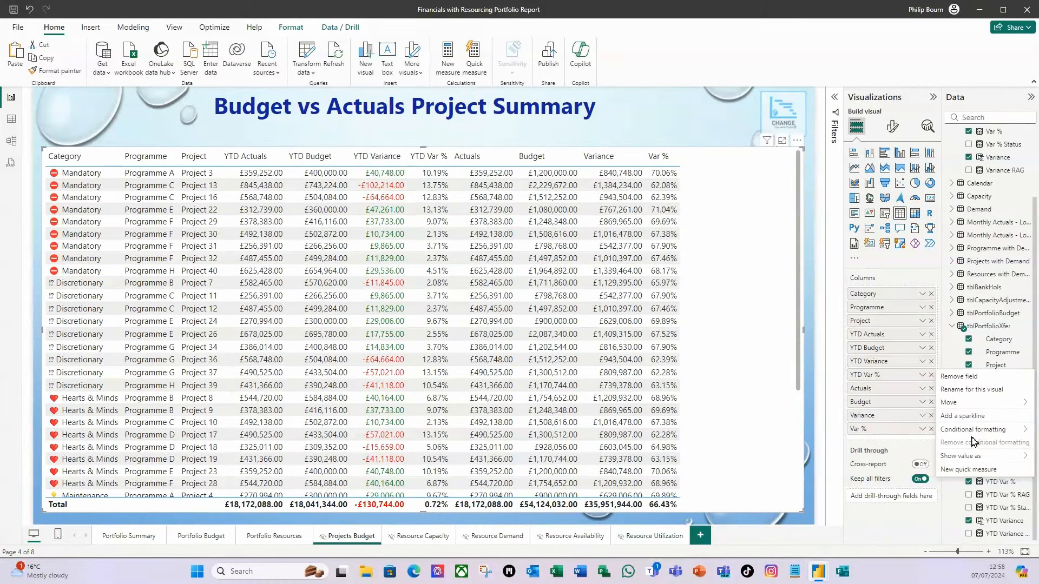
pyautogui.moveTo(974, 431)
pyautogui.click(890, 474)
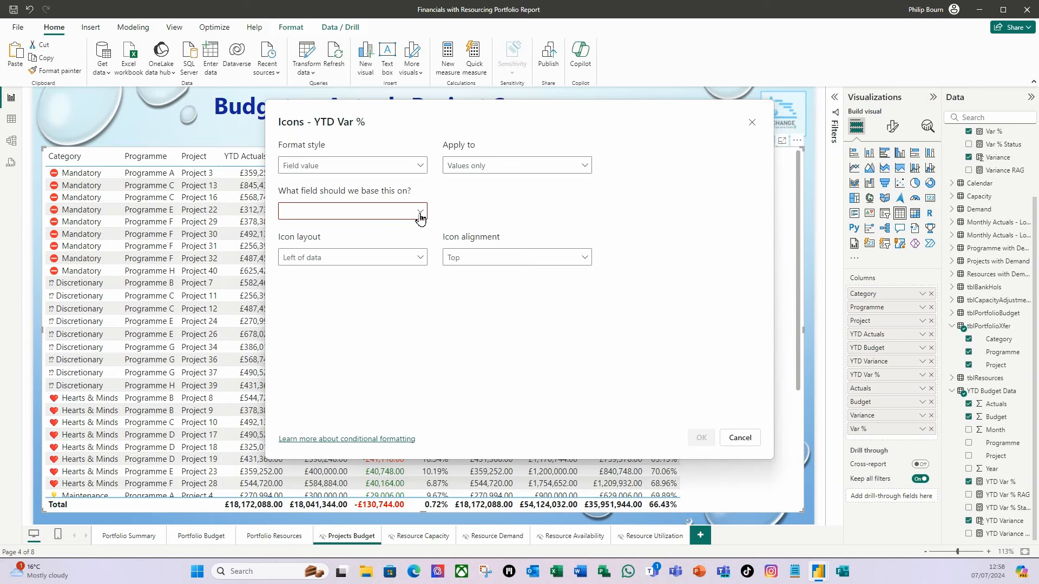
pyautogui.click(420, 214)
pyautogui.scroll(-2, 346, 292)
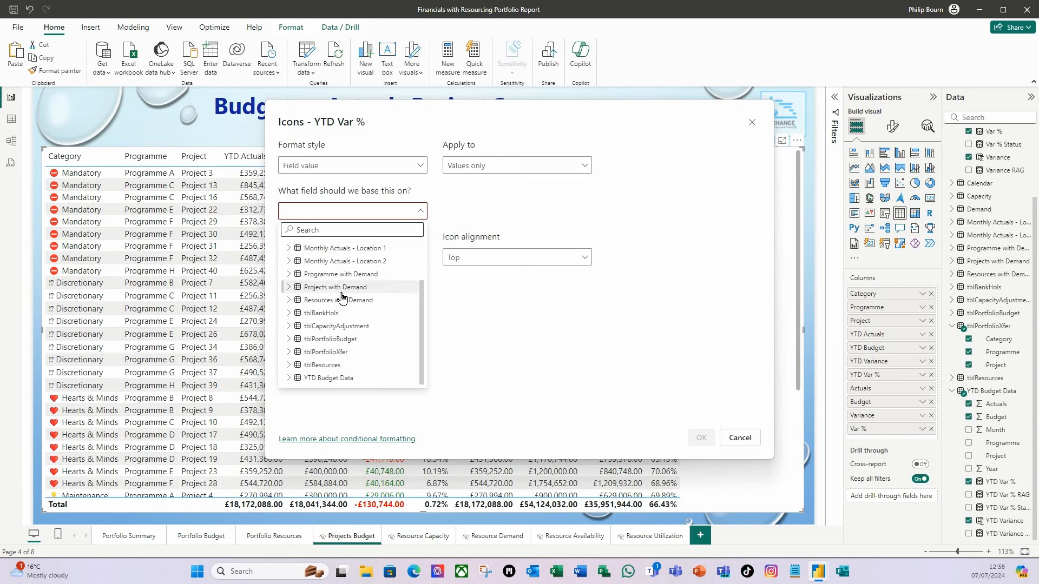
pyautogui.click(293, 382)
pyautogui.scroll(-5, 357, 346)
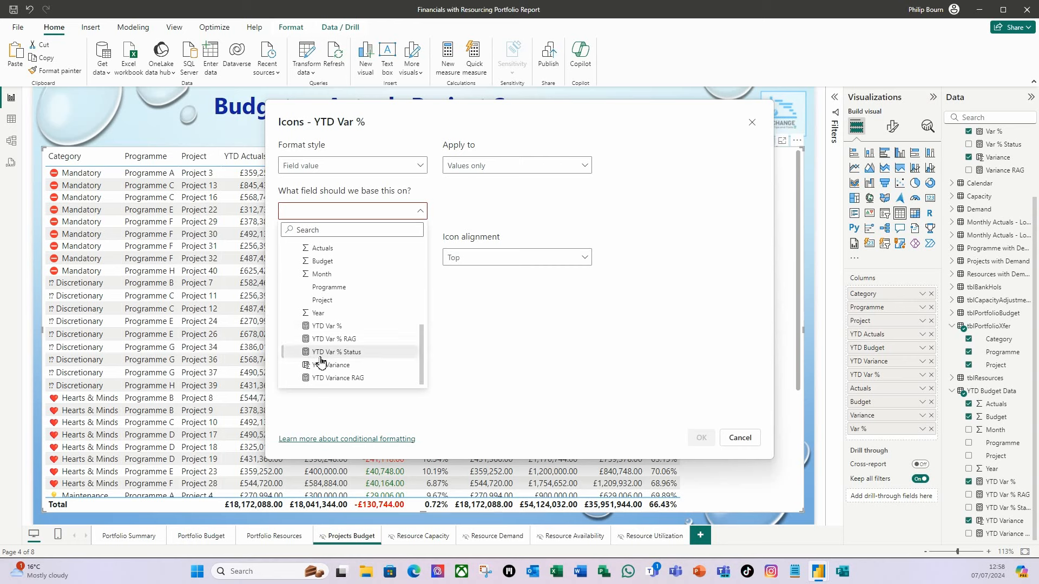
pyautogui.click(349, 355)
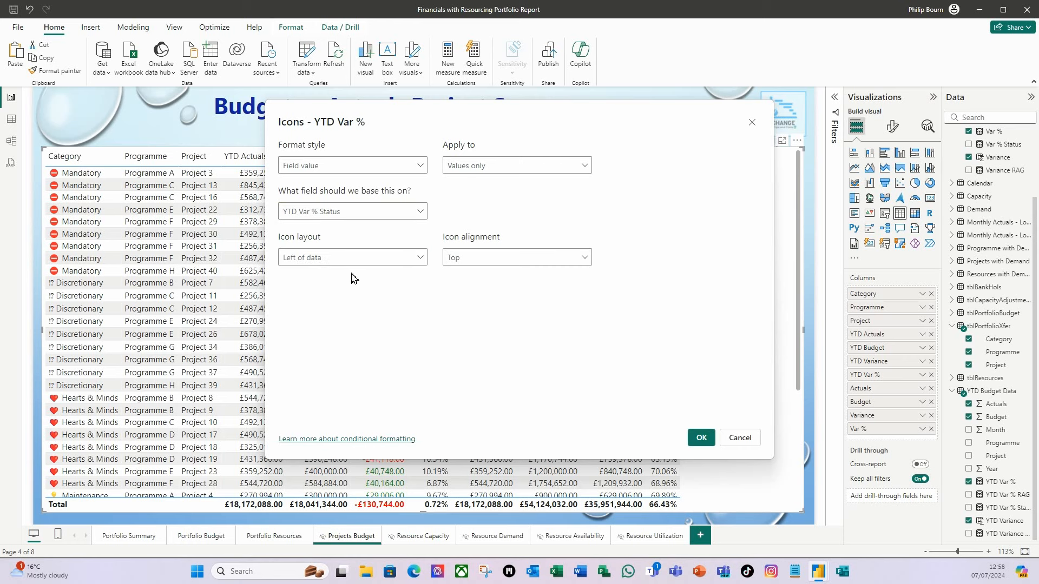
# Place the YTD Var % icons to the right of the data and apply them to values and totals.
pyautogui.click(421, 259)
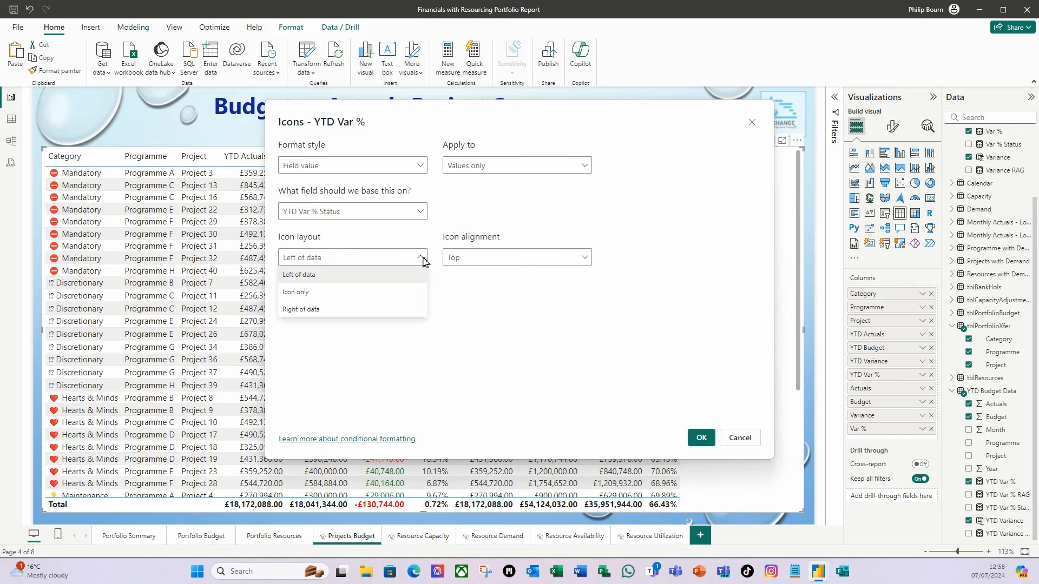
pyautogui.click(313, 309)
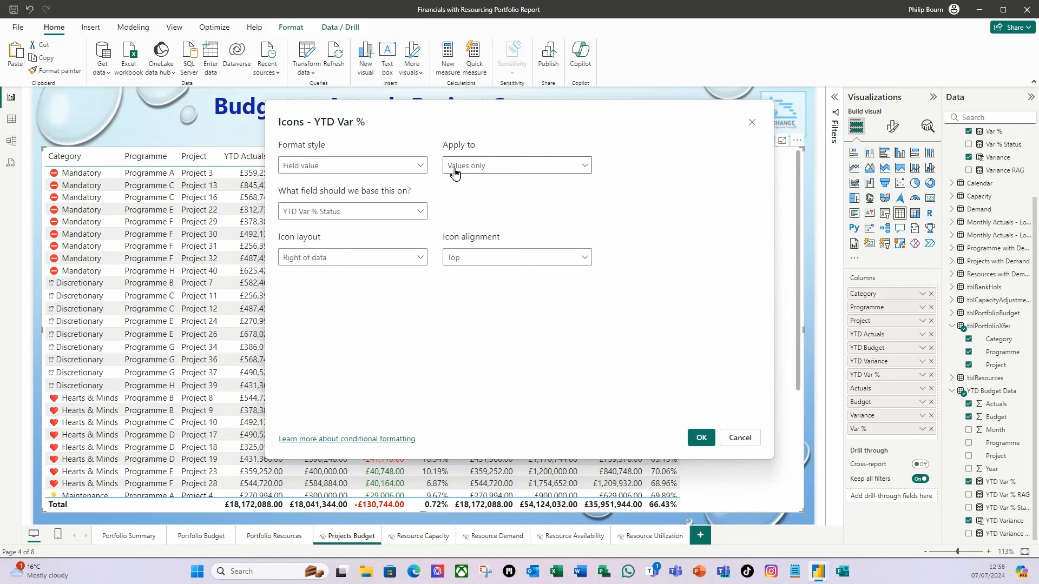
pyautogui.click(587, 168)
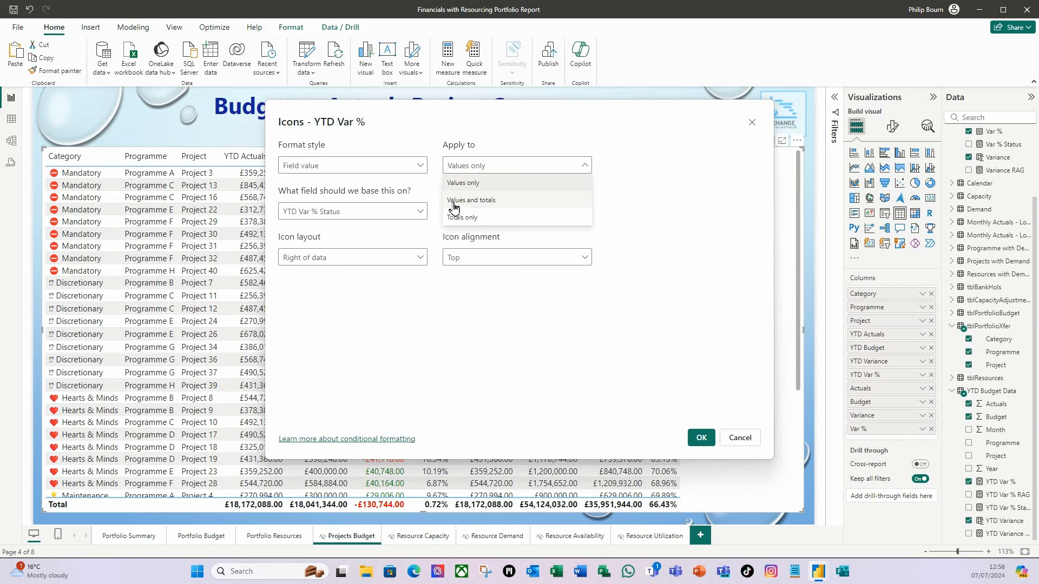
pyautogui.click(502, 206)
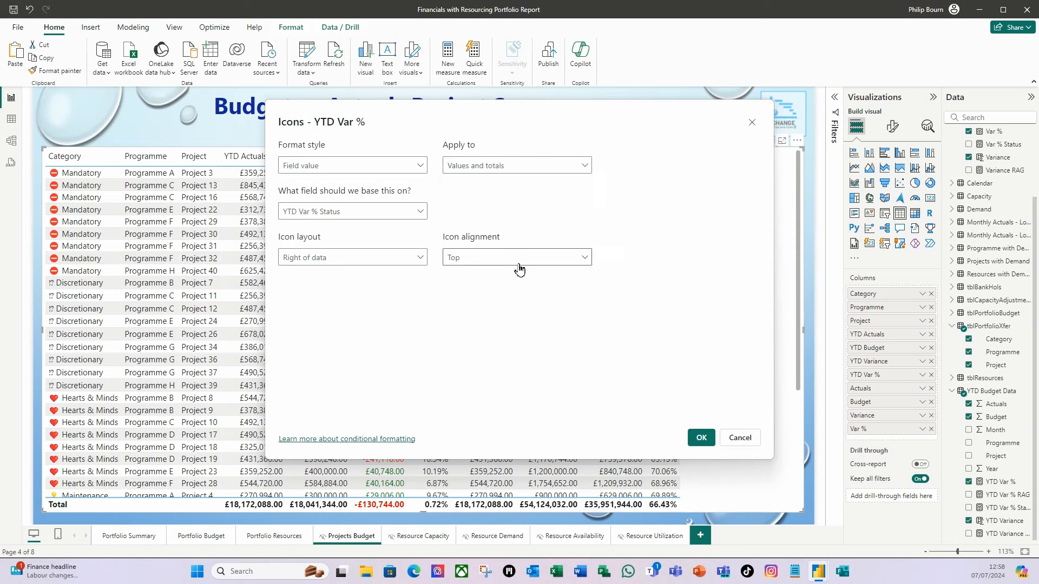
pyautogui.click(700, 438)
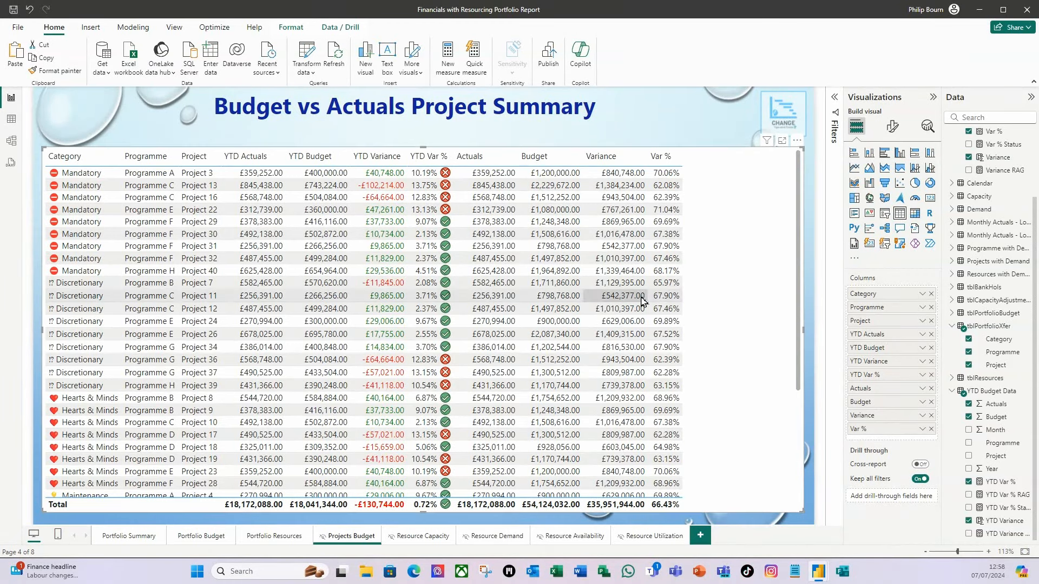
# Conditionally format the Variance font colour by field value, based on Variance RAG from Budget Data and applied to values and totals.
pyautogui.rightClick(882, 419)
pyautogui.moveTo(828, 244)
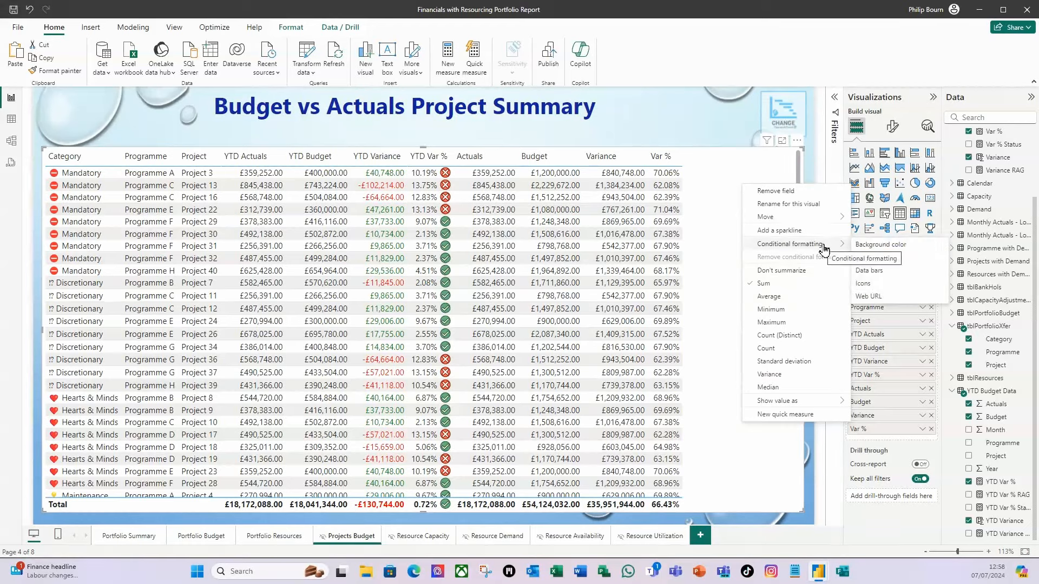
pyautogui.click(870, 258)
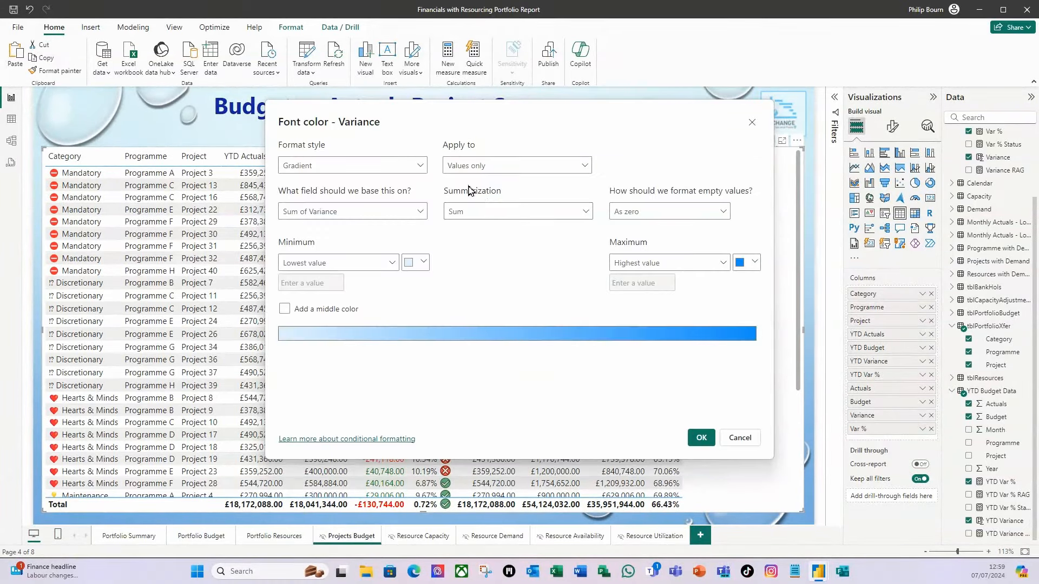
pyautogui.click(422, 166)
pyautogui.click(295, 218)
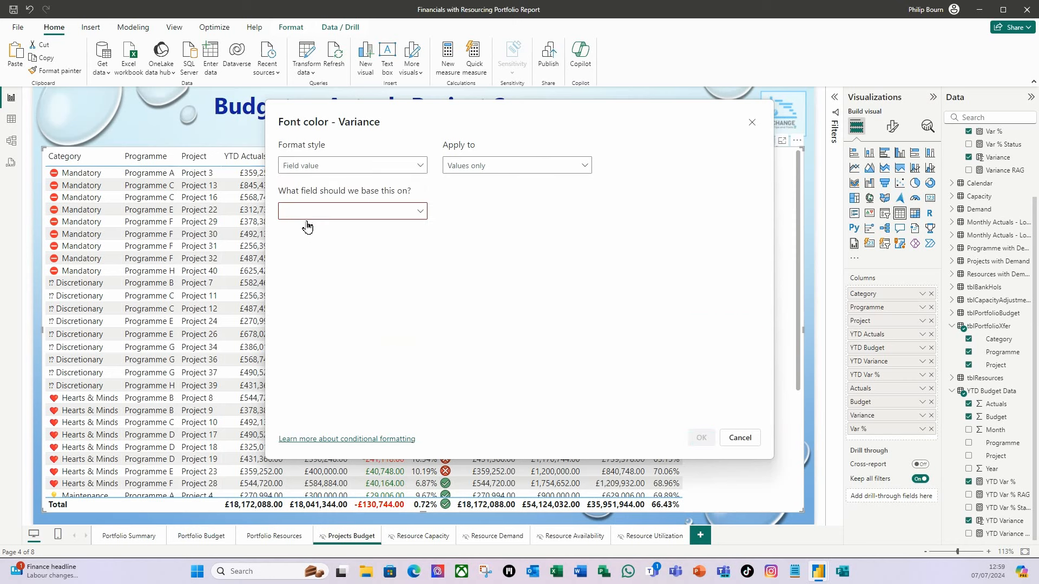
pyautogui.click(422, 214)
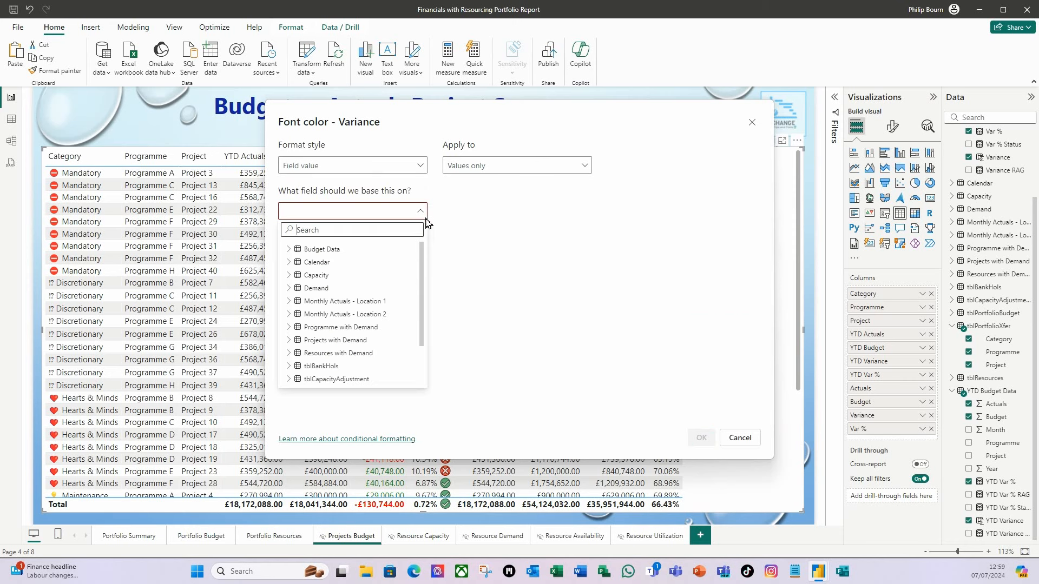
pyautogui.click(290, 252)
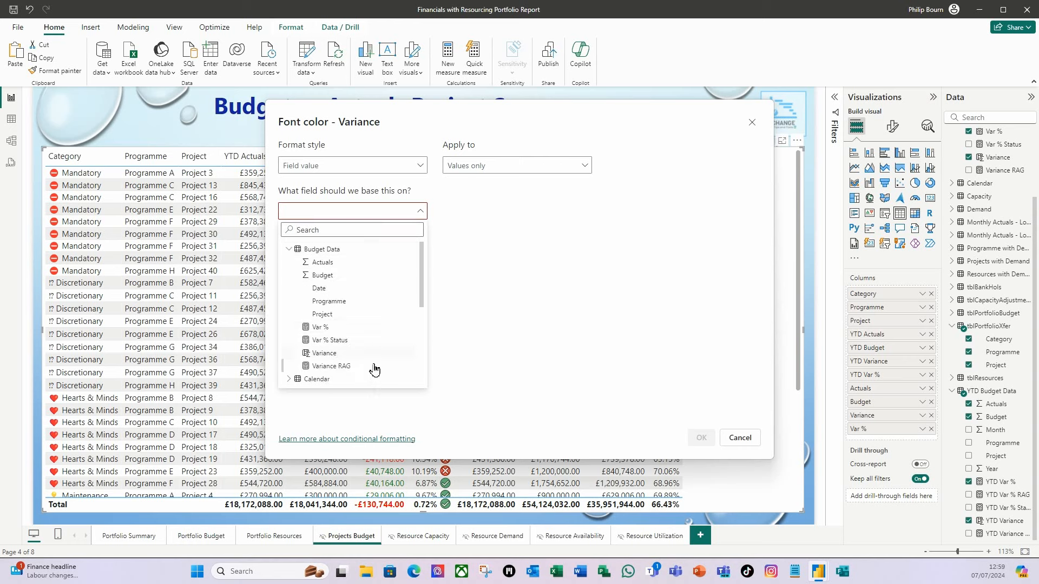
pyautogui.click(343, 366)
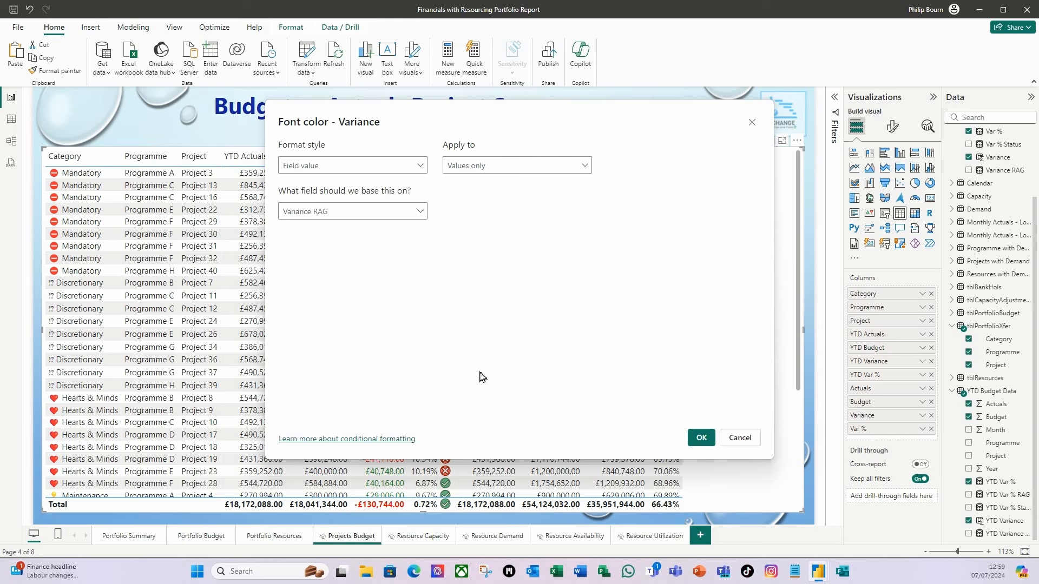
pyautogui.click(585, 167)
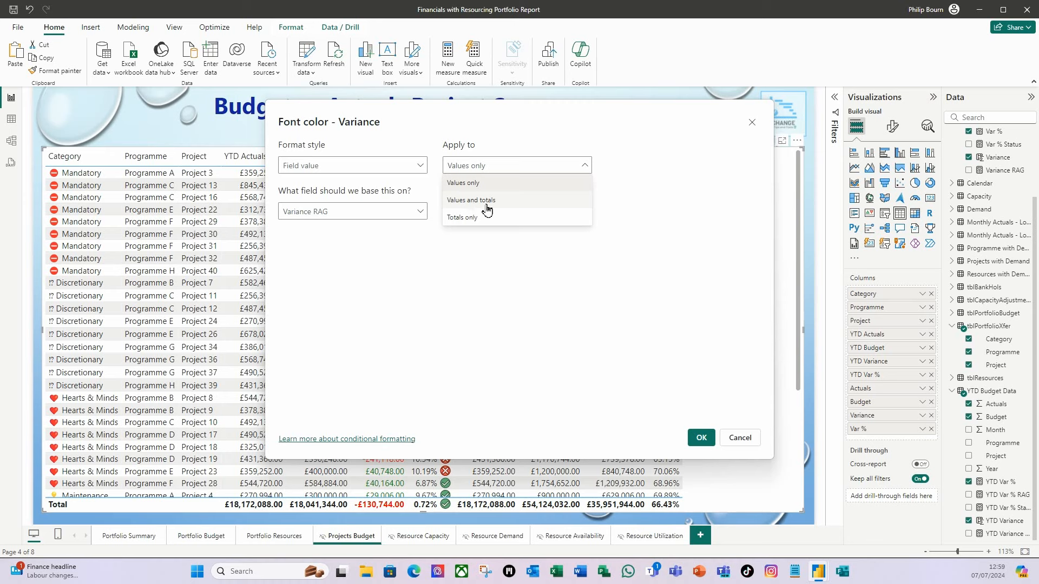
pyautogui.click(488, 202)
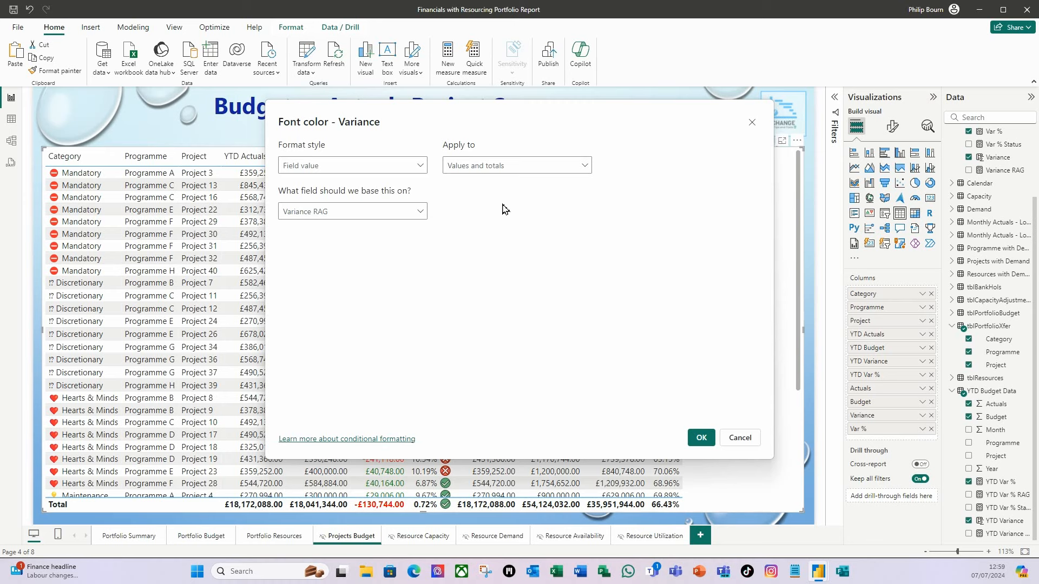
pyautogui.click(701, 438)
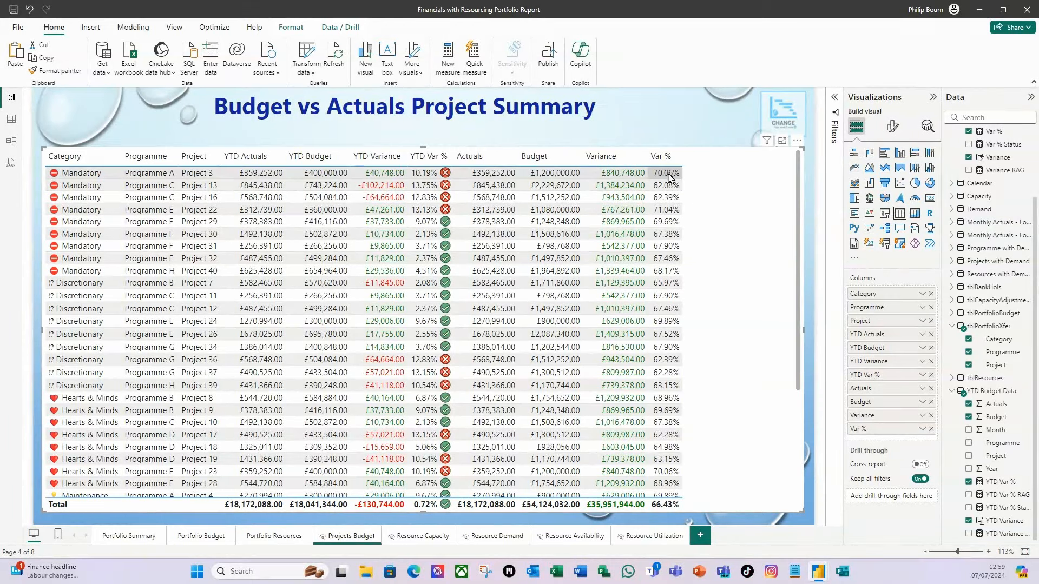
# Conditionally format the Var % column with icons by field value, based on Var % Status from Budget Data.
pyautogui.rightClick(868, 430)
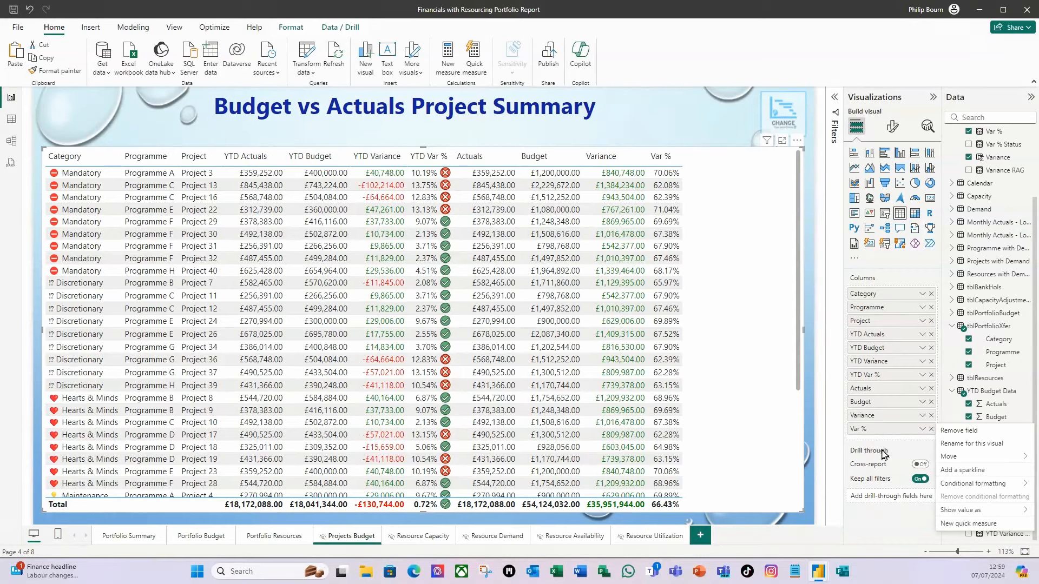
pyautogui.moveTo(977, 484)
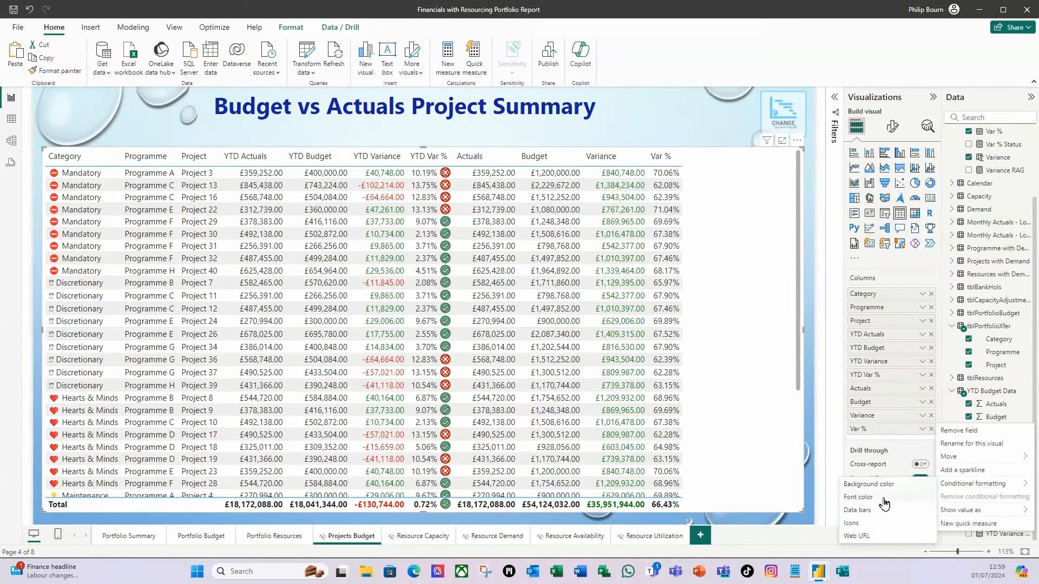
pyautogui.click(869, 523)
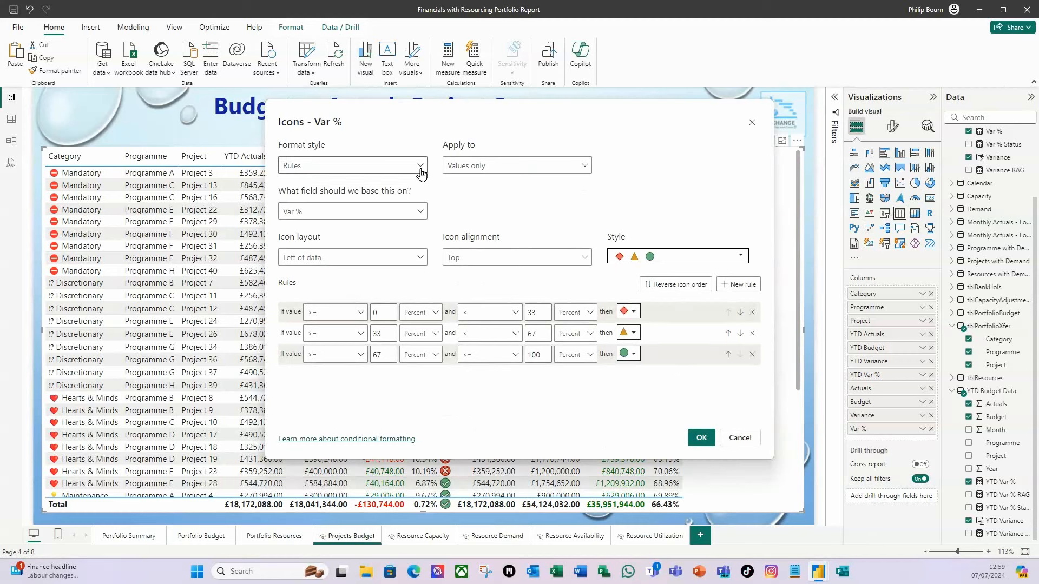
pyautogui.click(420, 173)
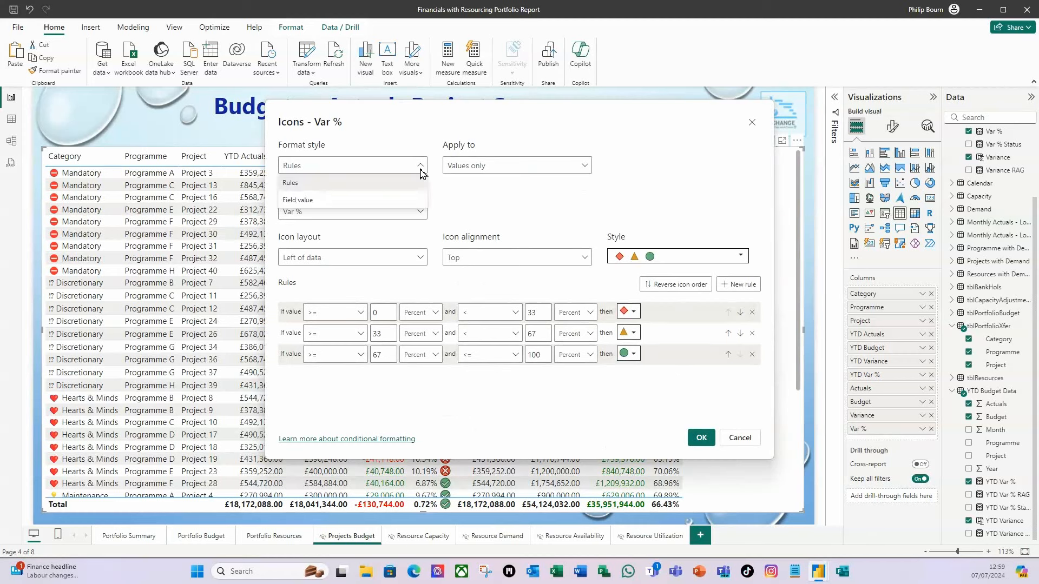
pyautogui.click(308, 201)
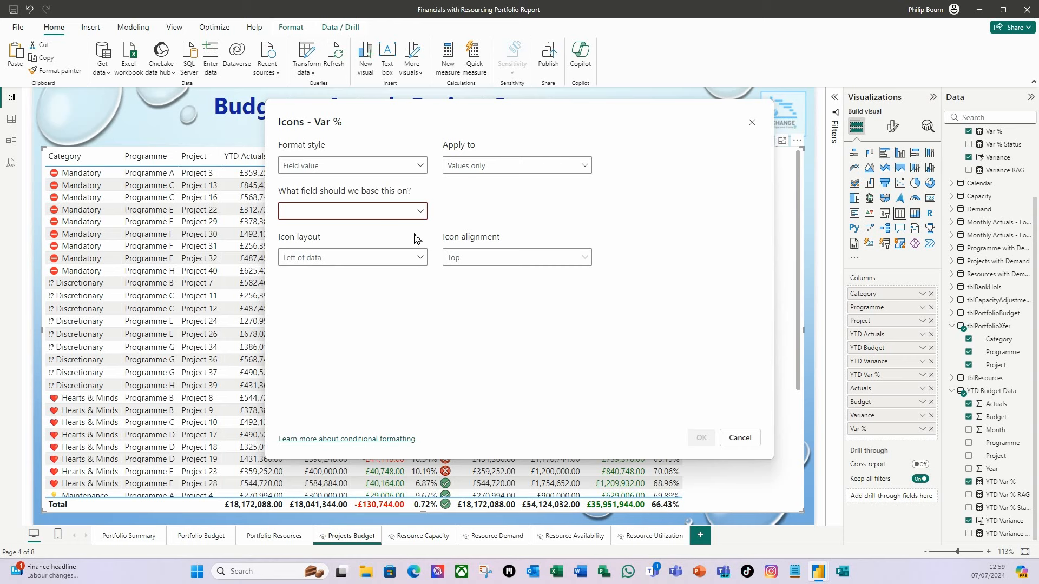
pyautogui.click(420, 212)
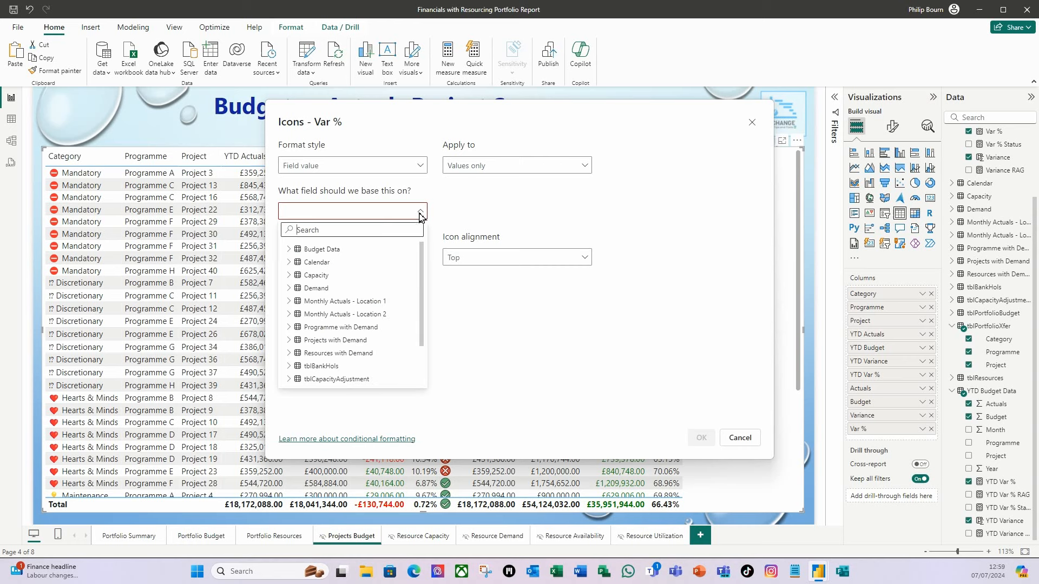
pyautogui.click(290, 250)
pyautogui.scroll(-2, 352, 311)
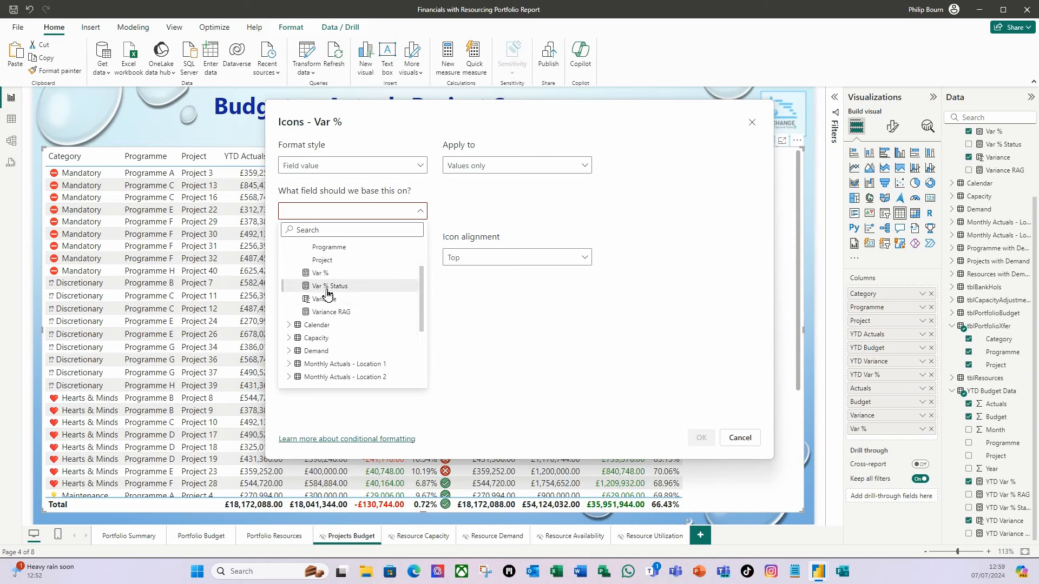
pyautogui.click(369, 287)
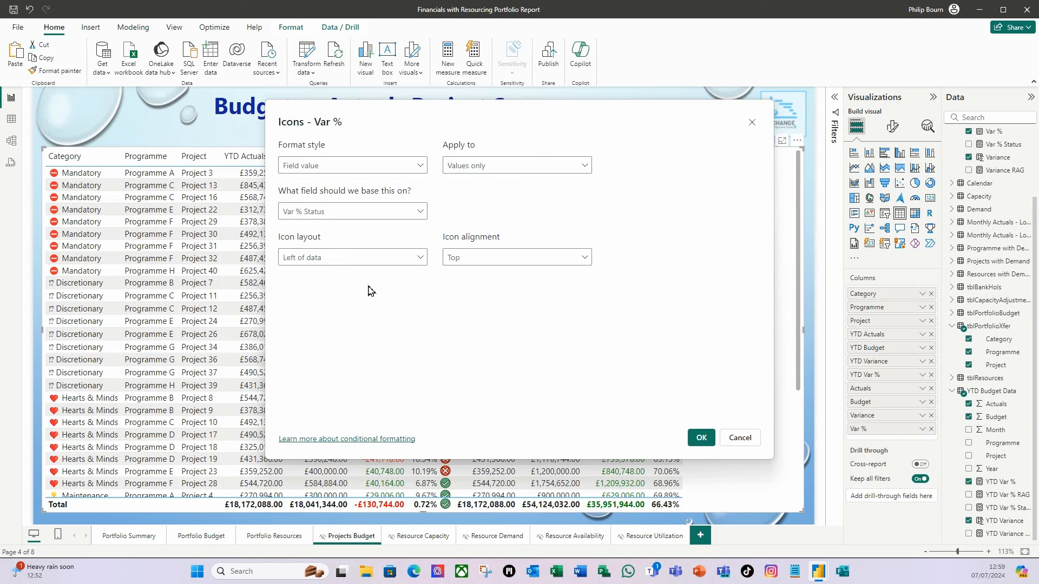
# Apply the Var % icons to values and totals, and lay them out to the right of the data.
pyautogui.click(591, 170)
pyautogui.click(491, 205)
pyautogui.click(420, 262)
pyautogui.click(312, 314)
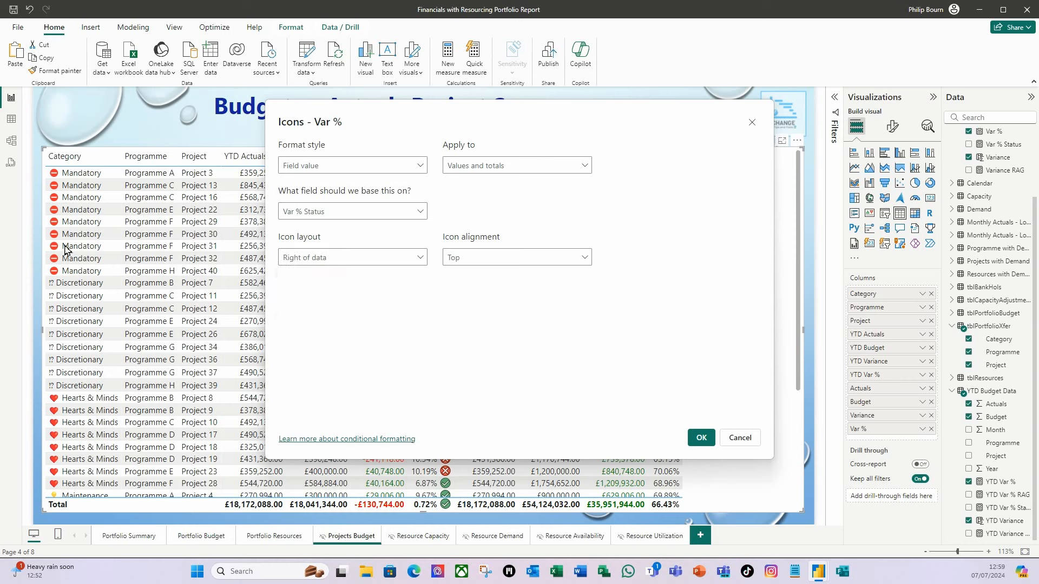
pyautogui.click(701, 438)
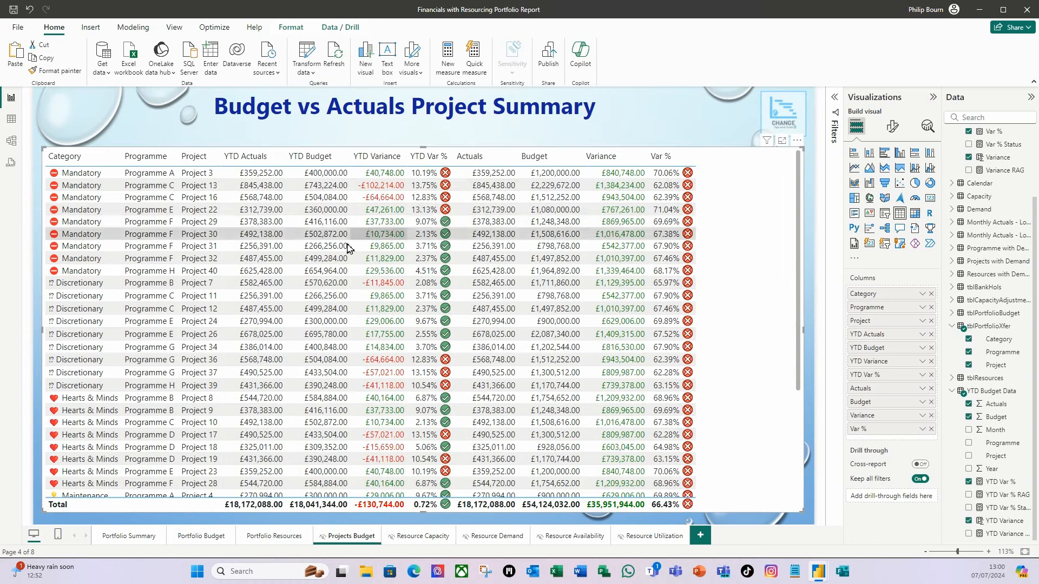
# Make the table's column headers bold and widen the Category, Programme and Project columns.
pyautogui.click(893, 127)
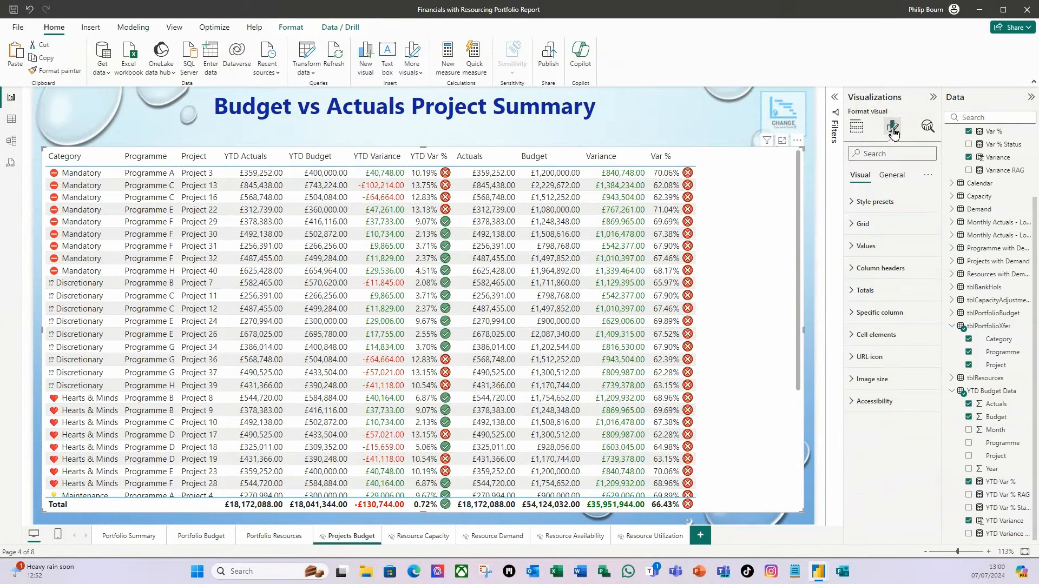
pyautogui.click(855, 269)
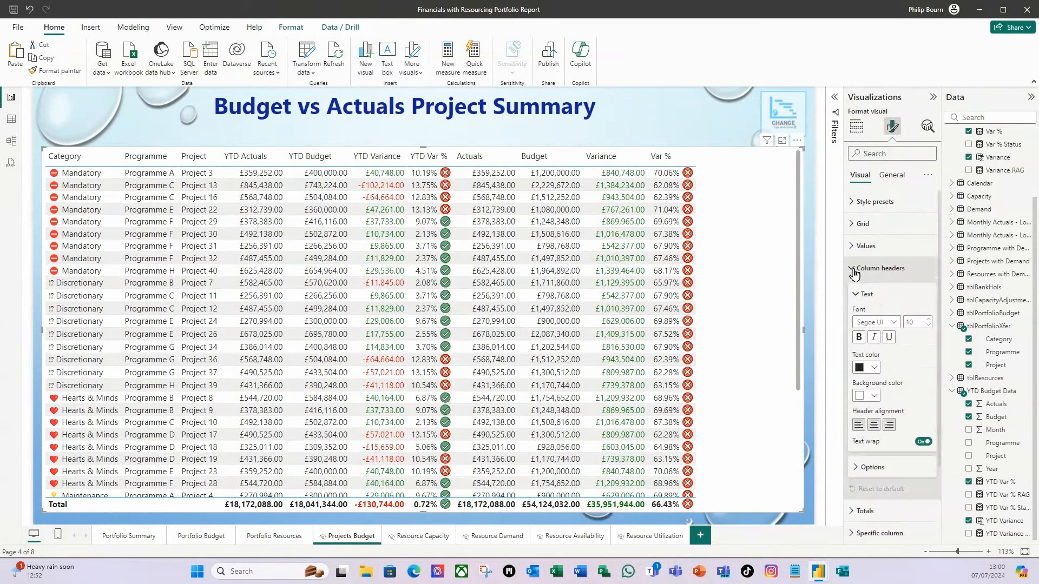
pyautogui.click(860, 338)
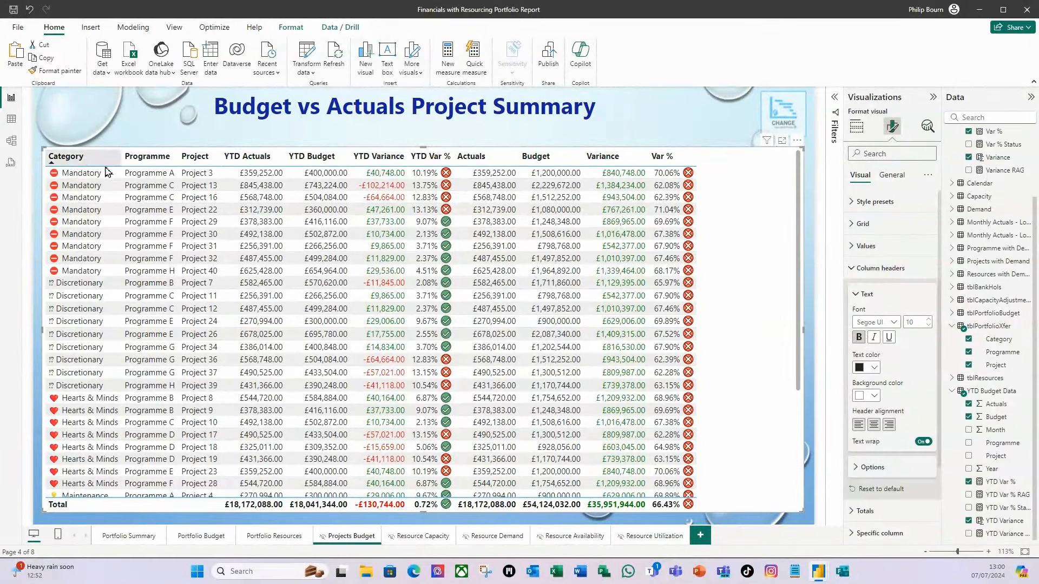
pyautogui.moveTo(120, 160); pyautogui.dragTo(135, 160)
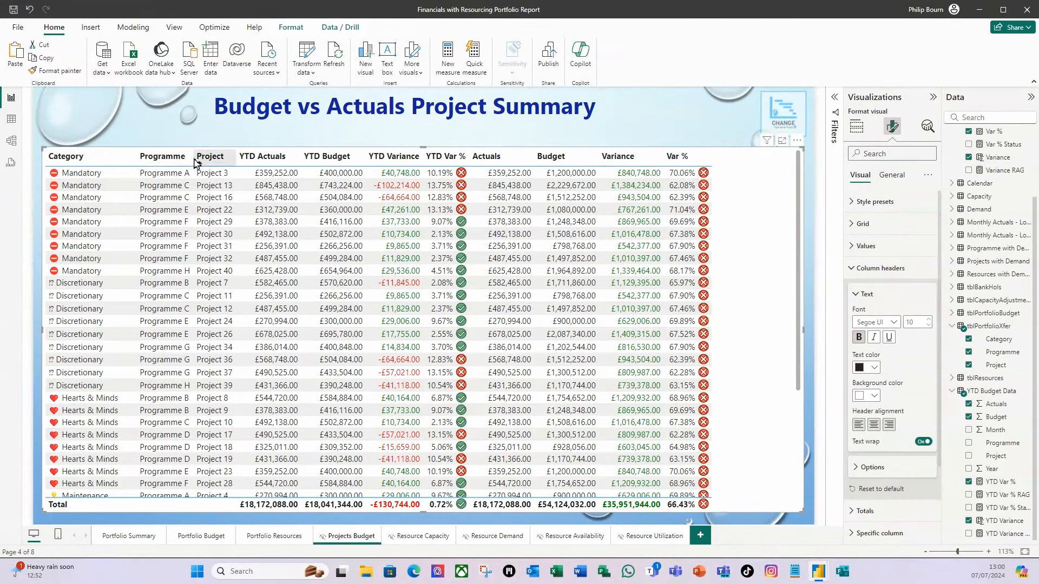
pyautogui.moveTo(195, 162); pyautogui.dragTo(293, 161)
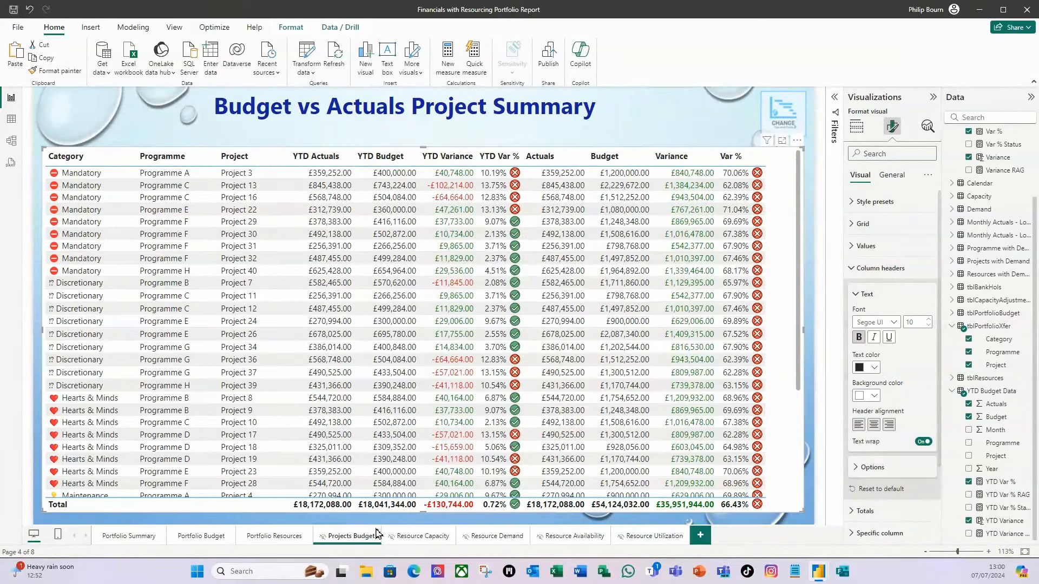
# Set the summary table's background transparency to 20%.
pyautogui.click(894, 176)
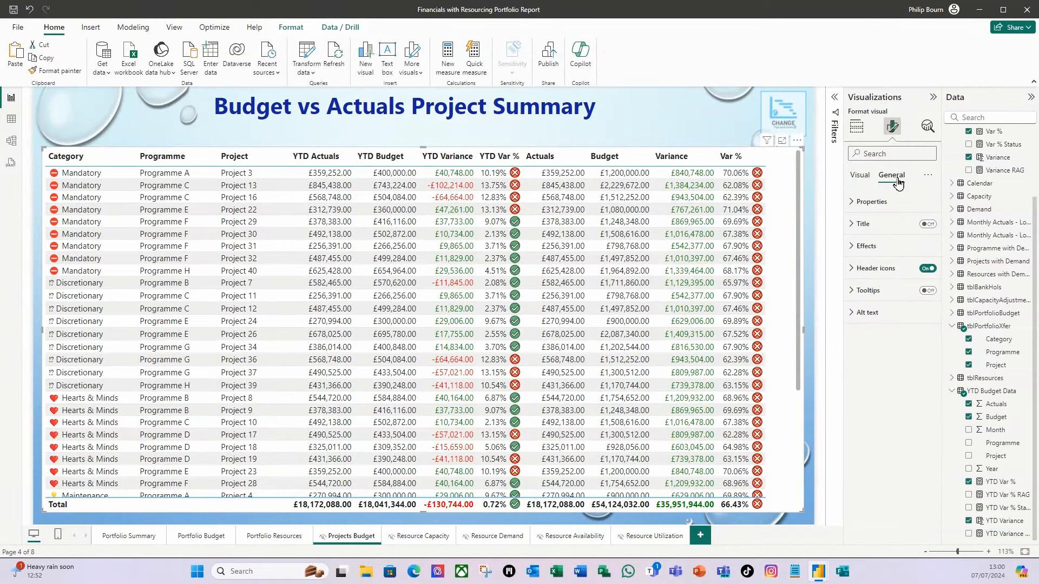
pyautogui.click(853, 249)
pyautogui.doubleClick(857, 332)
pyautogui.write('20')
pyautogui.press('Tab')
# Give the table a light blue border with 10 px rounded corners and turn on its shadow.
pyautogui.click(926, 362)
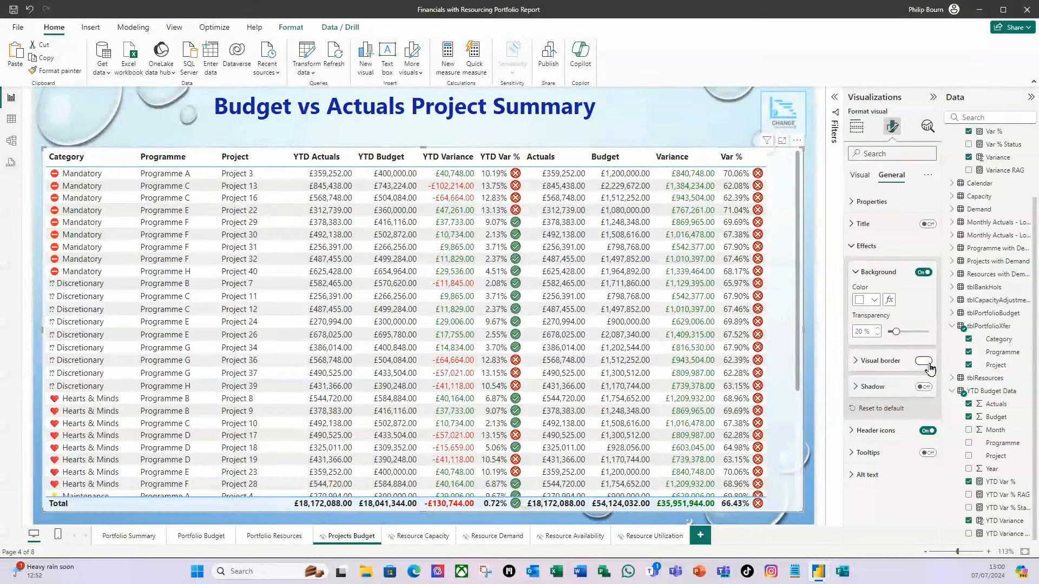
pyautogui.click(857, 363)
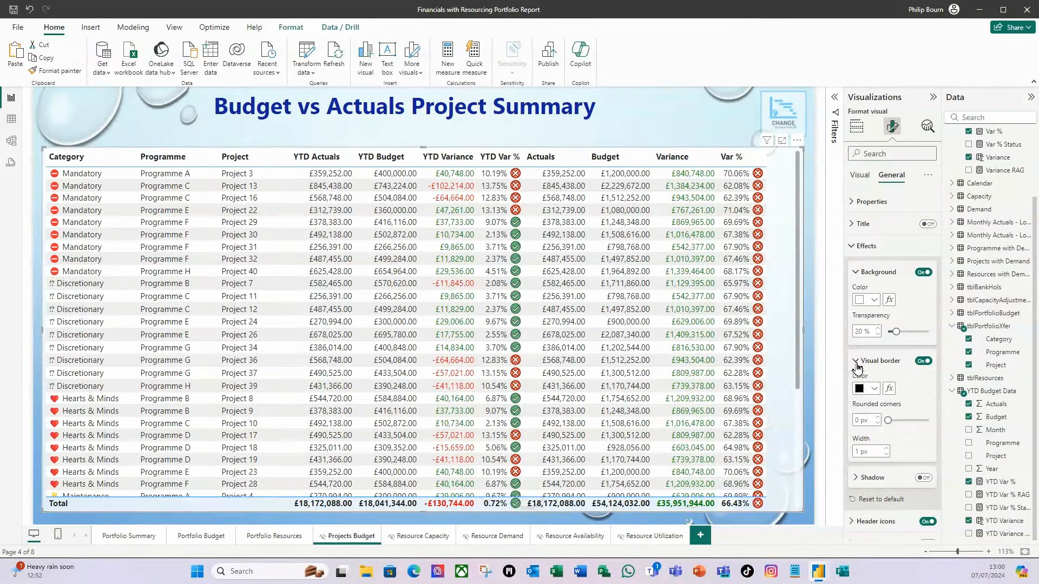
pyautogui.click(872, 389)
pyautogui.click(898, 243)
pyautogui.doubleClick(858, 421)
pyautogui.write('10')
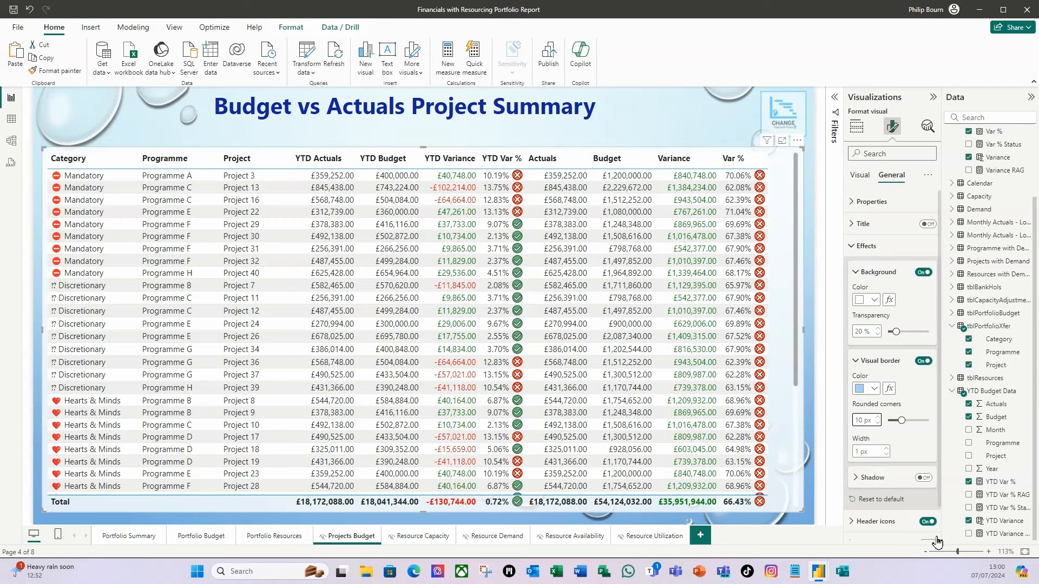
pyautogui.click(926, 481)
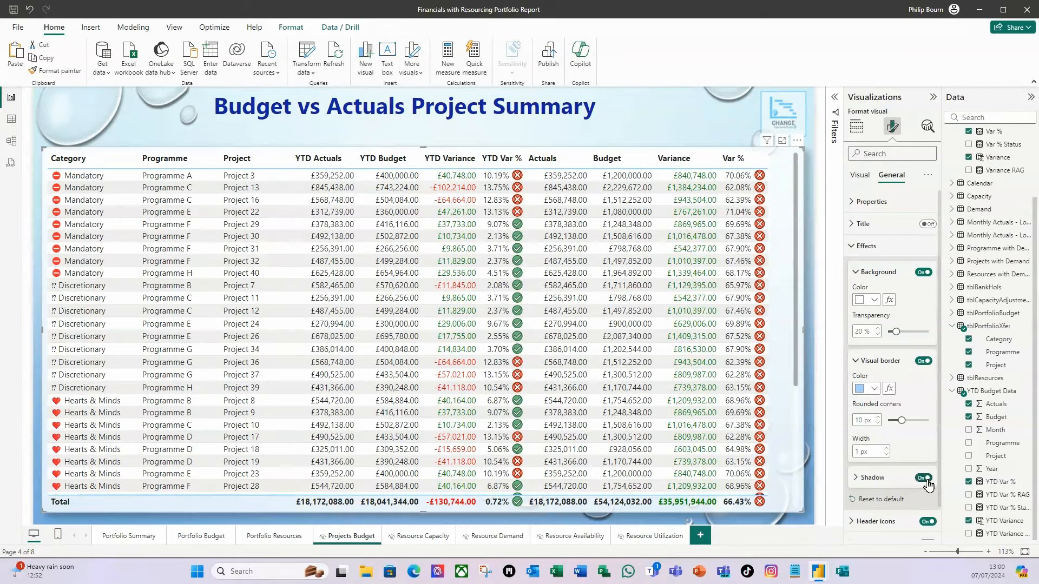
pyautogui.click(648, 117)
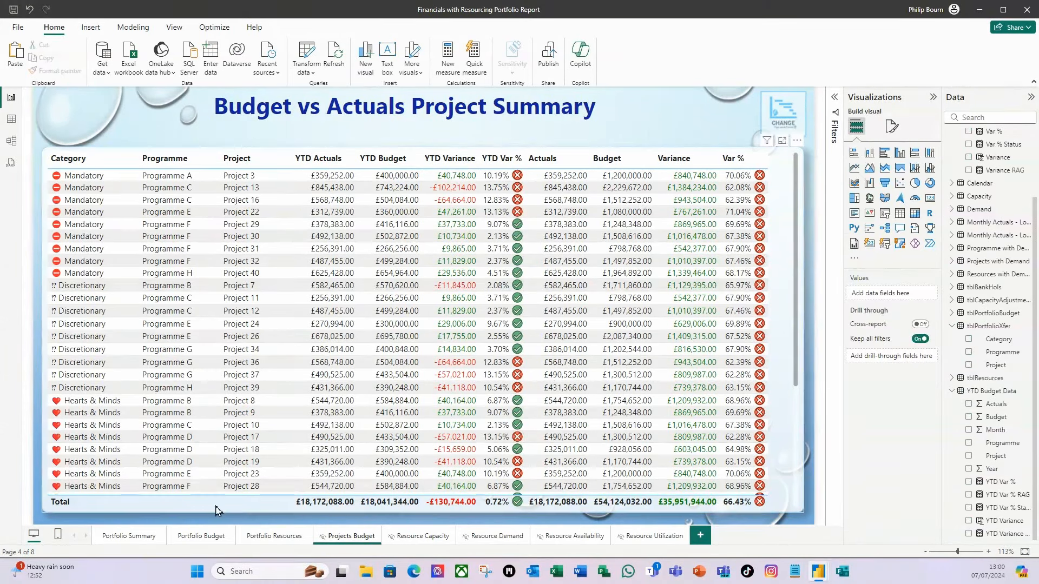
# Add Category from tblPortfolioXfer as a drill-through field on the Projects Budget page.
pyautogui.click(270, 156)
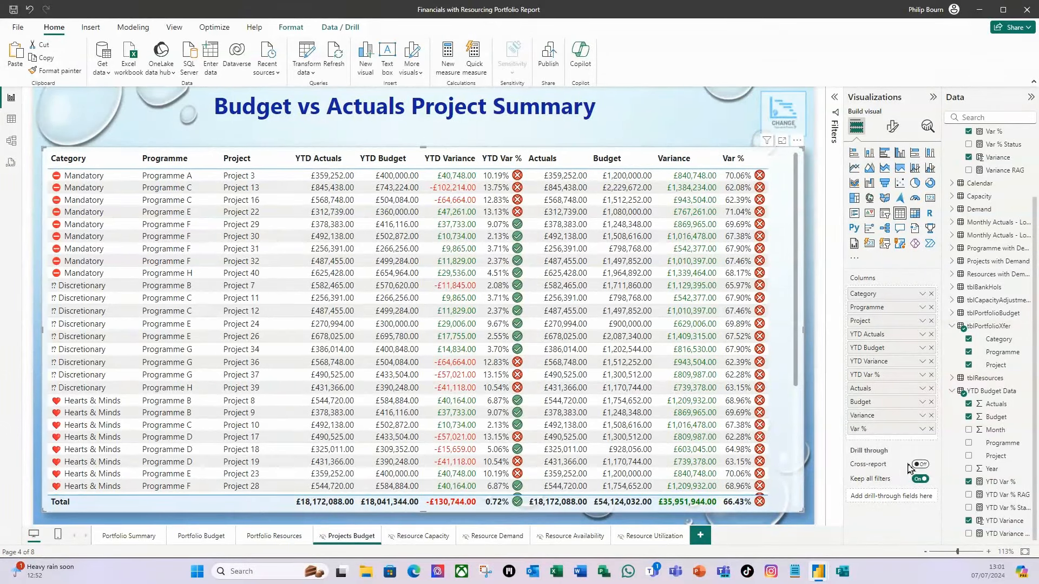
pyautogui.moveTo(880, 466)
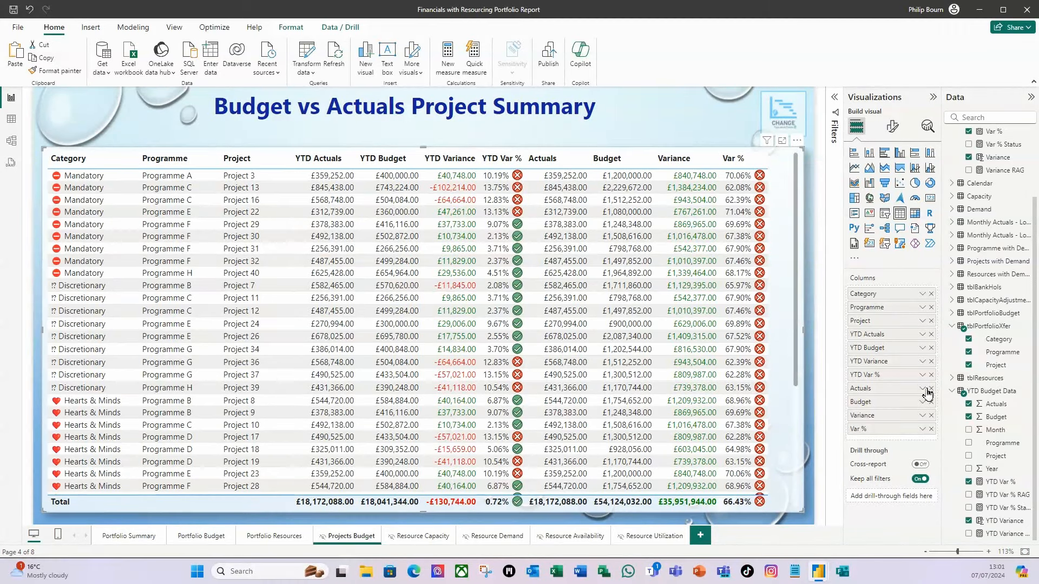
pyautogui.click(953, 392)
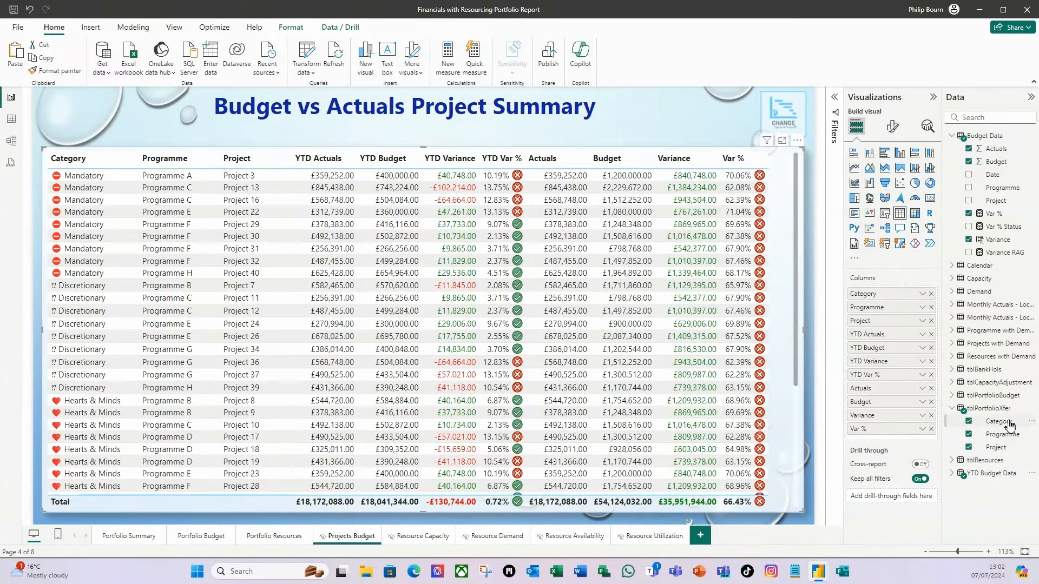
pyautogui.moveTo(1010, 424); pyautogui.dragTo(905, 502)
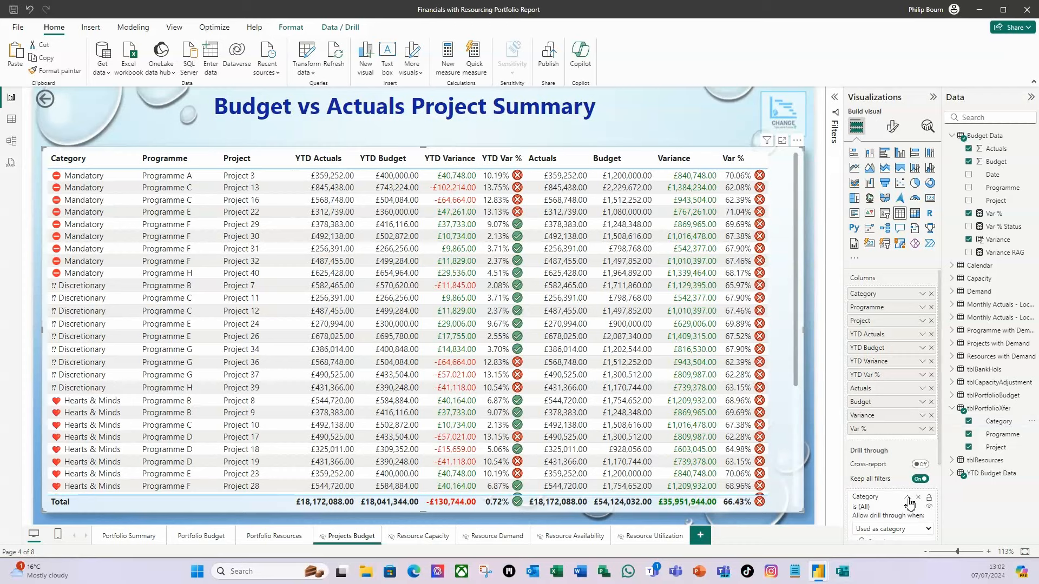
pyautogui.scroll(-3, 882, 512)
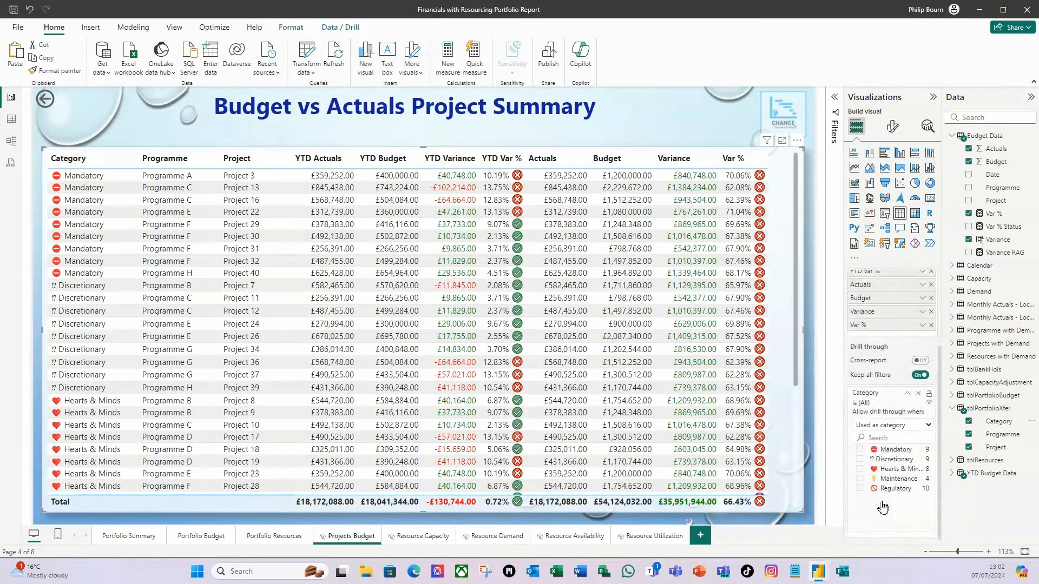
# Add Programme and Project from tblPortfolioXfer as further drill-through fields on the Projects Budget page.
pyautogui.click(1010, 437)
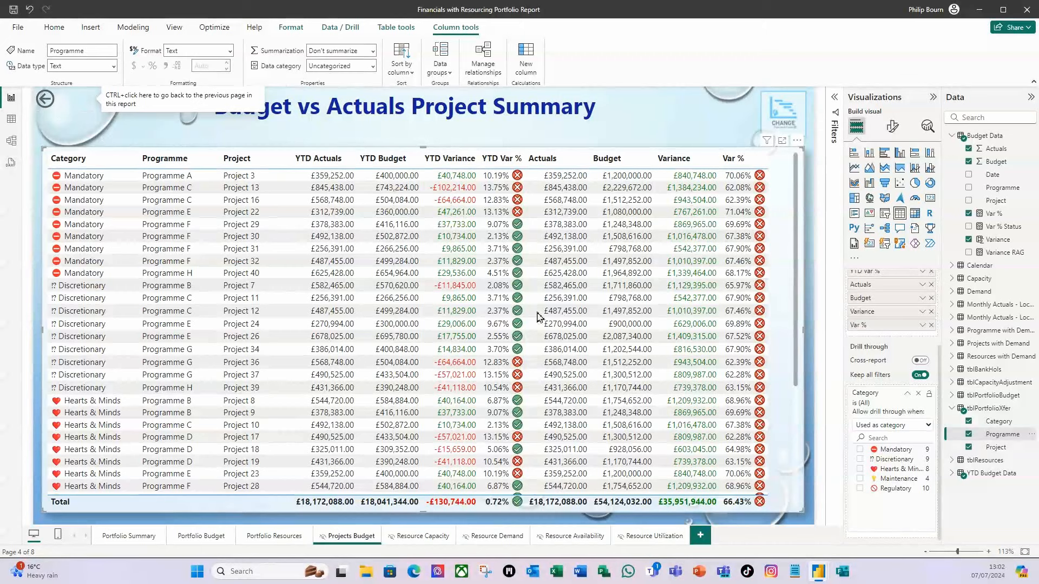
pyautogui.moveTo(1001, 438); pyautogui.dragTo(905, 533)
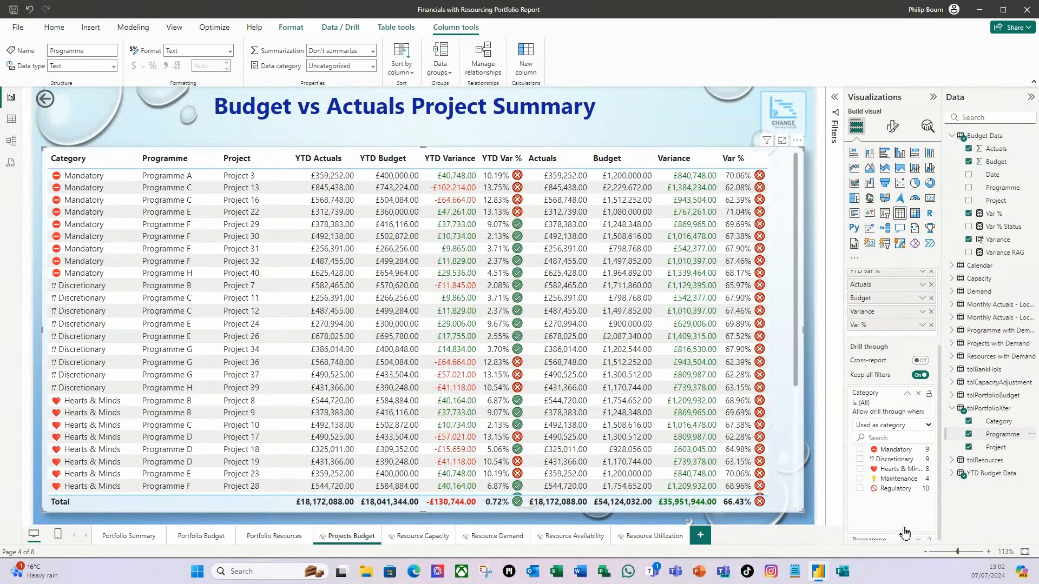
pyautogui.scroll(-3, 919, 540)
pyautogui.moveTo(995, 447); pyautogui.dragTo(909, 543)
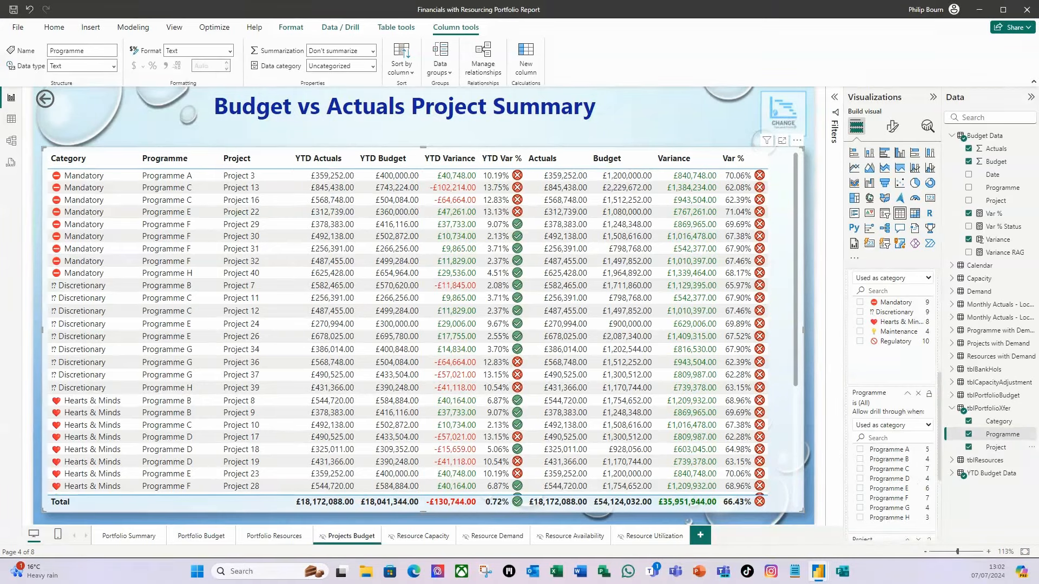
pyautogui.scroll(-3, 922, 481)
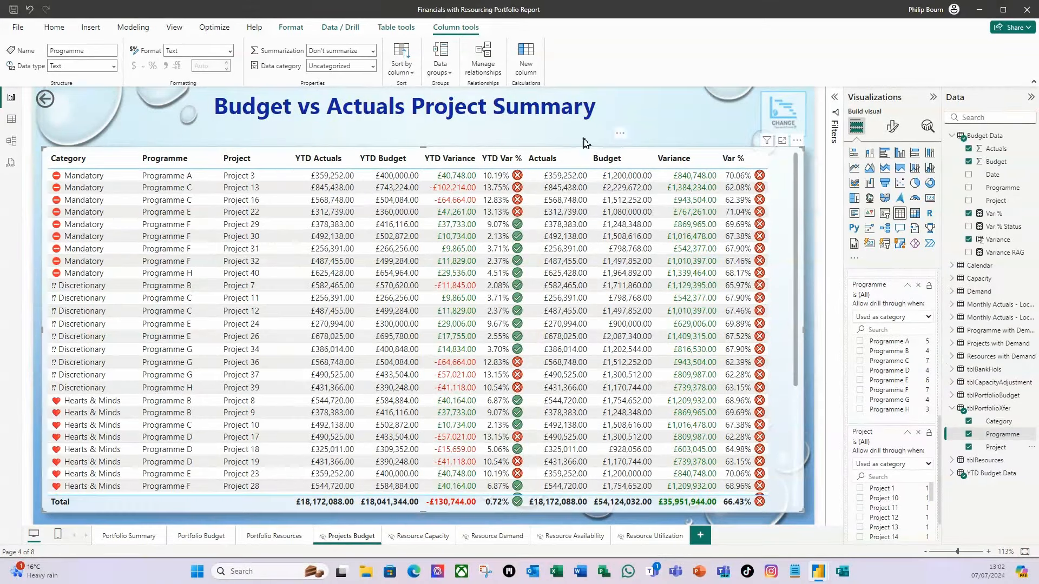
pyautogui.scroll(3, 901, 469)
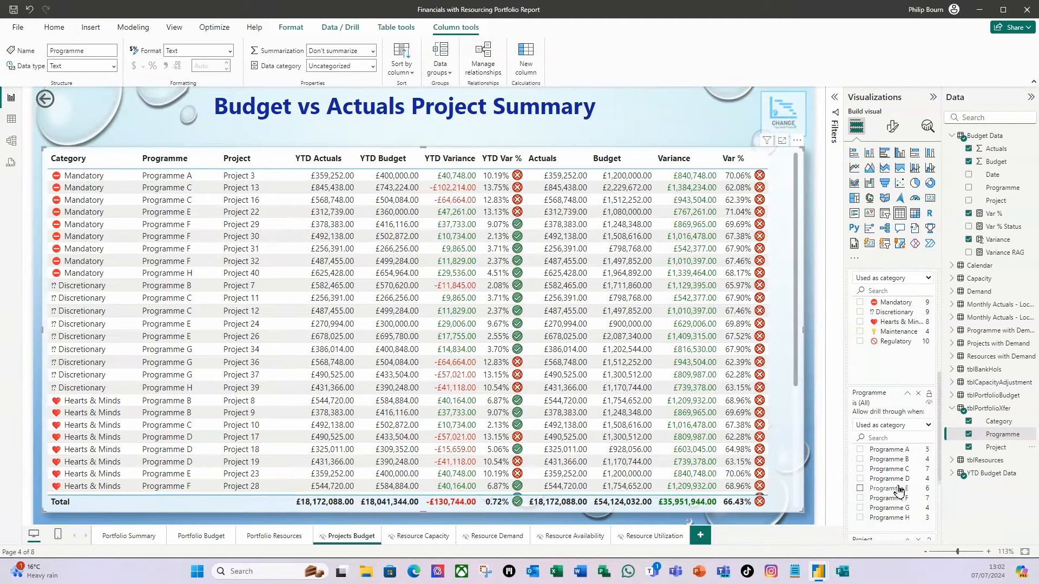
pyautogui.scroll(-4, 909, 500)
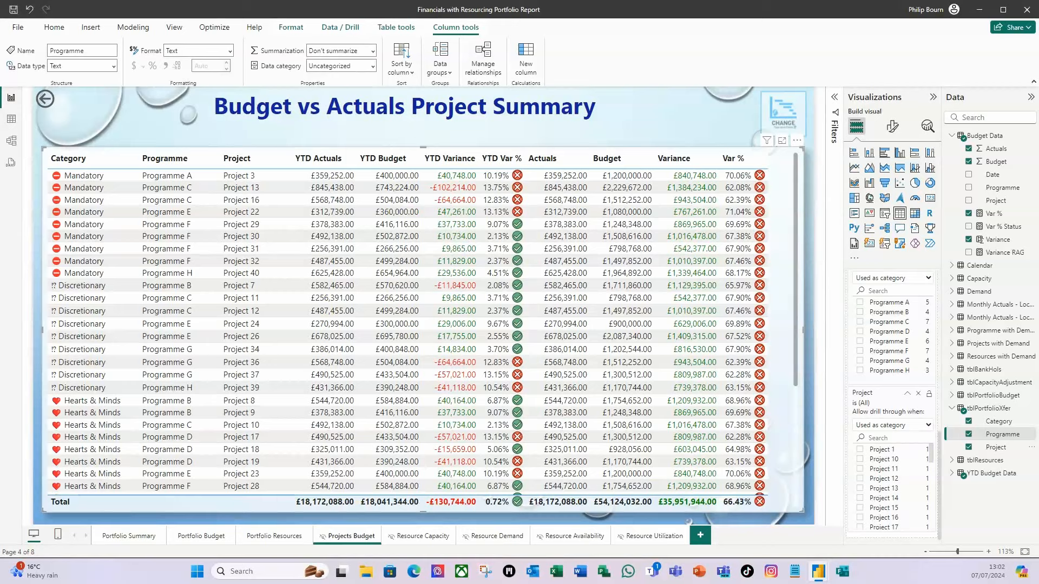
# On the Portfolio Budget page, drill through from Programme A to Projects Budget.
pyautogui.click(193, 537)
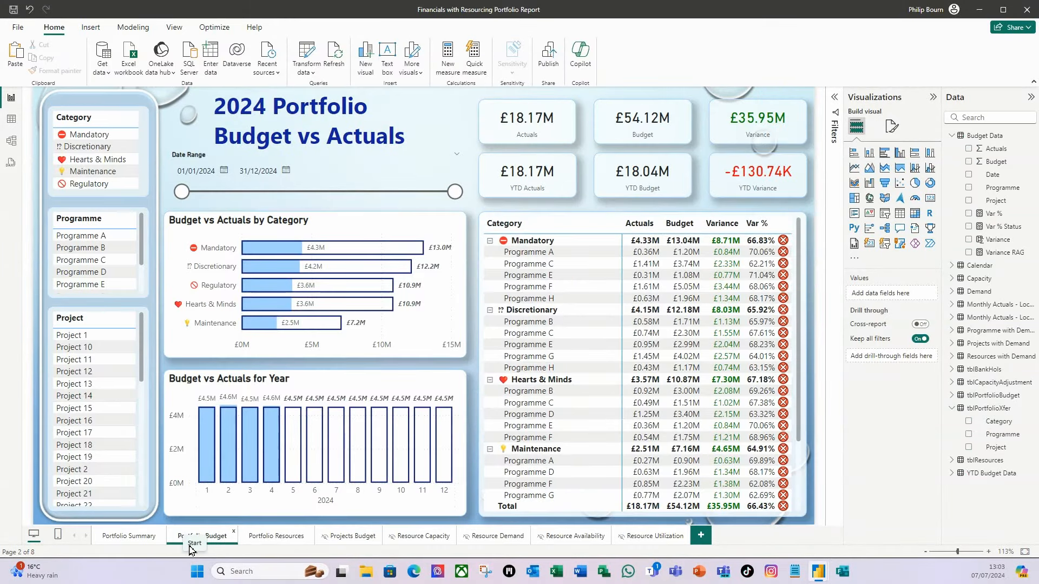
pyautogui.rightClick(89, 240)
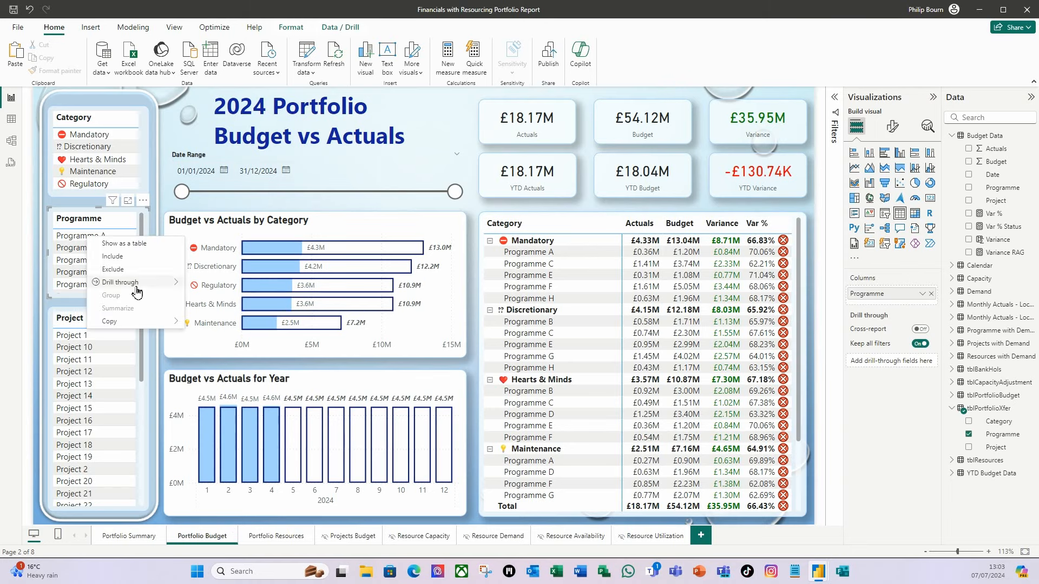
pyautogui.moveTo(139, 290)
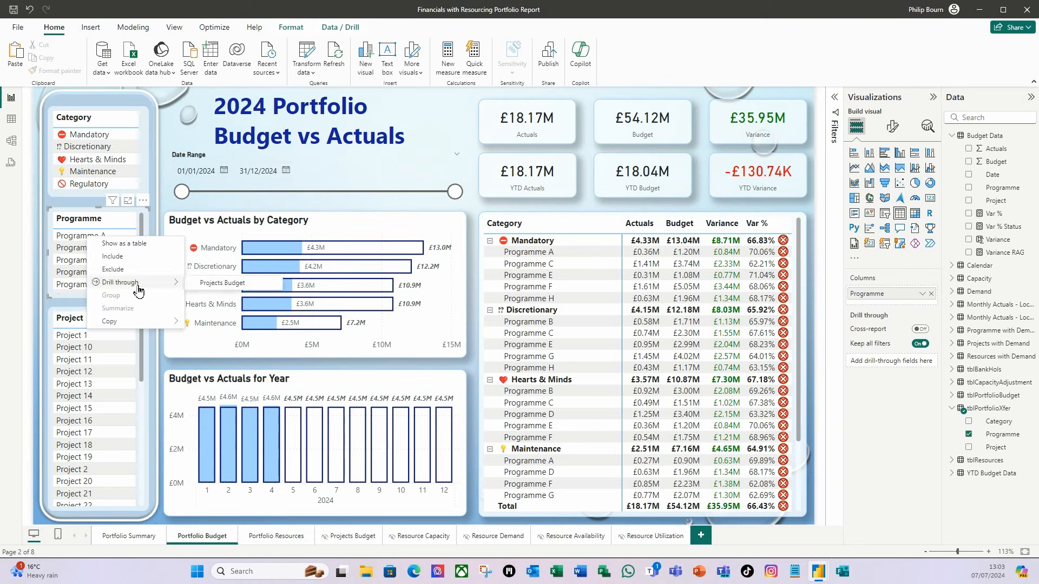
pyautogui.click(224, 284)
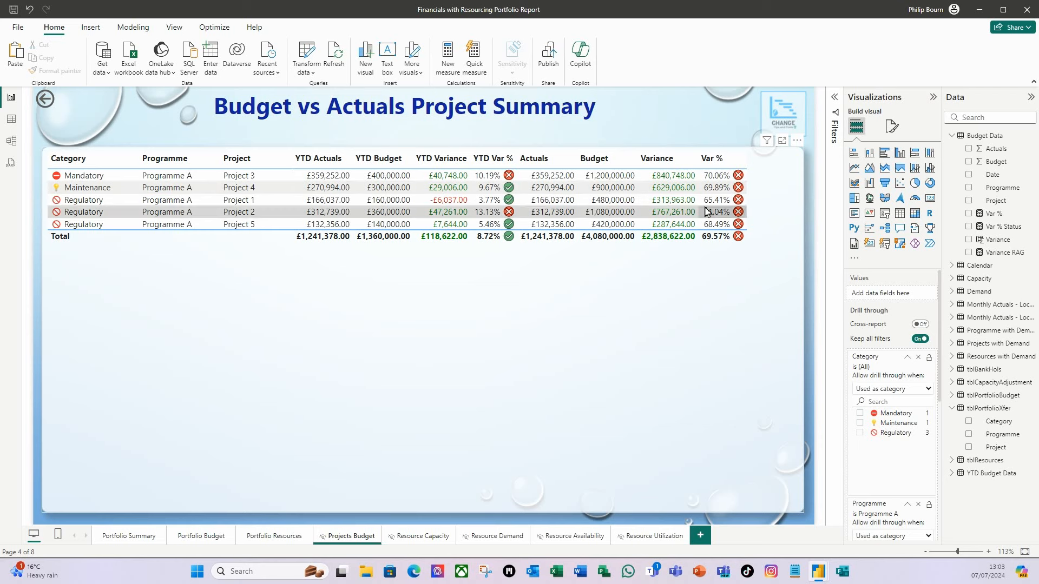
# Turn off Keep all filters for the drill-through and go back to the Portfolio Budget page.
pyautogui.click(921, 339)
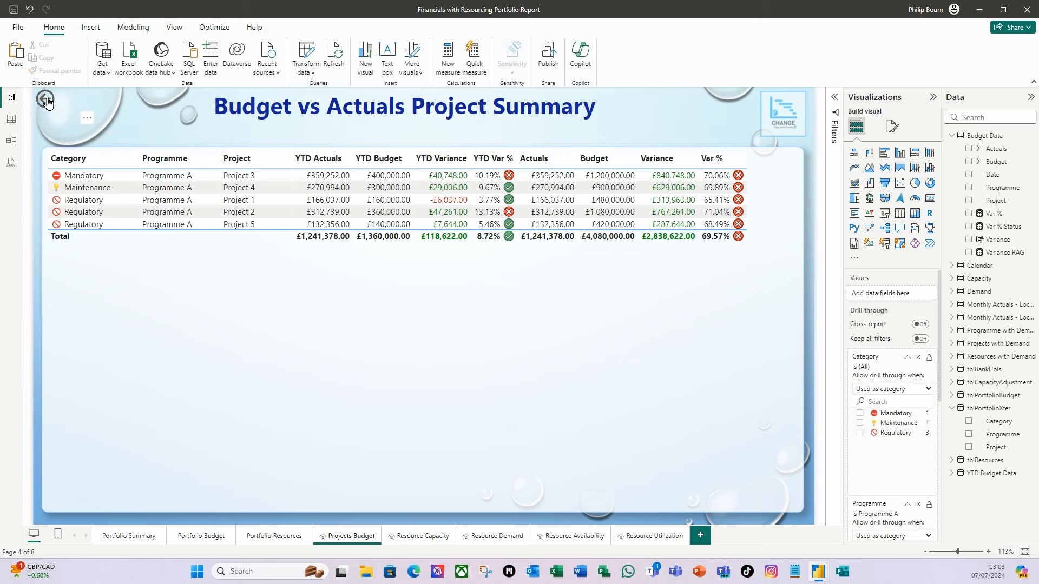
pyautogui.keyDown('ctrl'); pyautogui.click(47, 100); pyautogui.keyUp('ctrl')
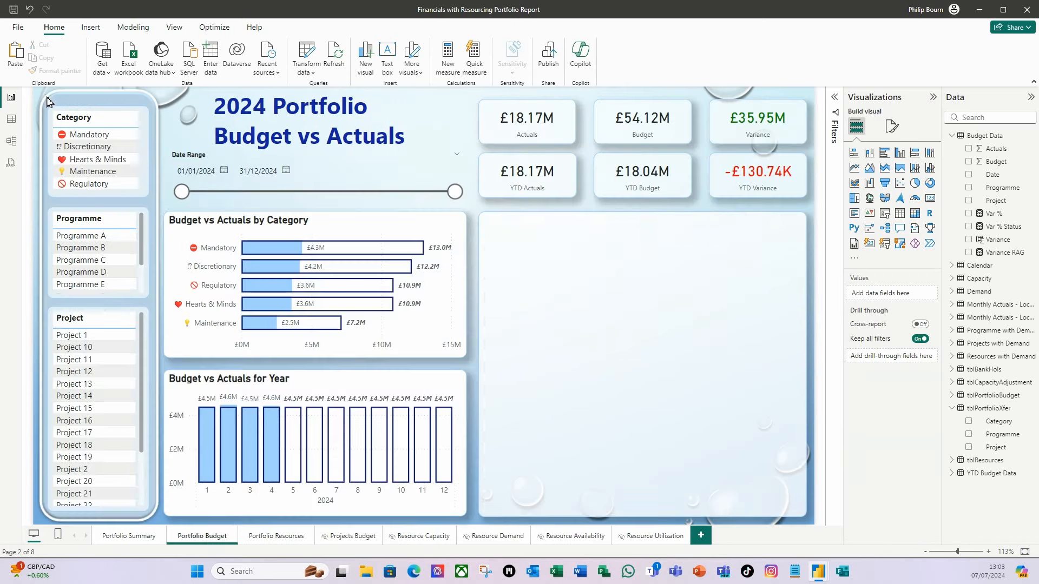
# Set the end of the Date Range slicer to 30/04/2024.
pyautogui.click(286, 173)
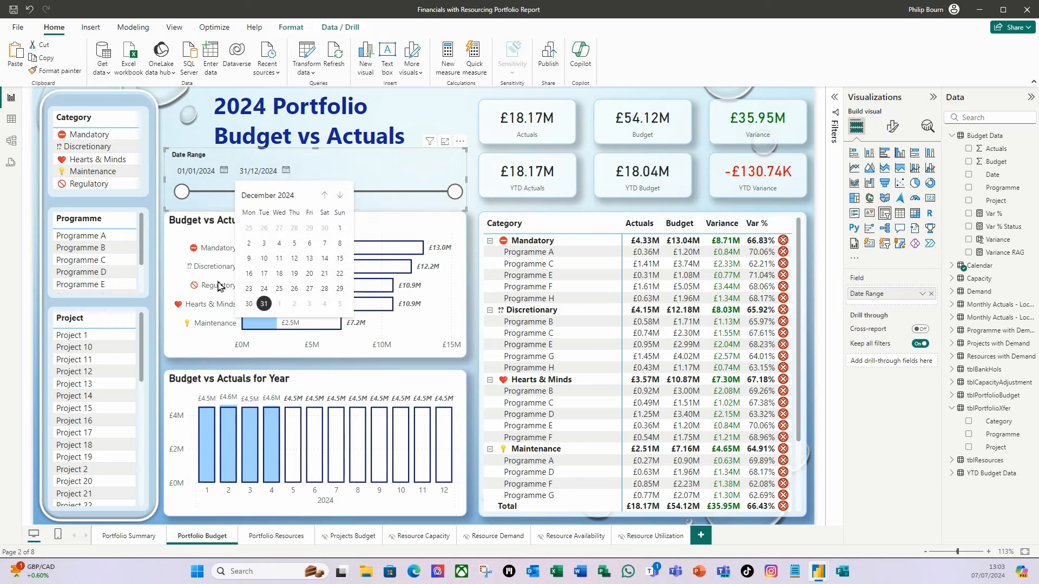
pyautogui.click(326, 196)
pyautogui.click(326, 196)
pyautogui.click(325, 196)
pyautogui.click(325, 196)
pyautogui.click(325, 196)
pyautogui.click(325, 196)
pyautogui.click(325, 196)
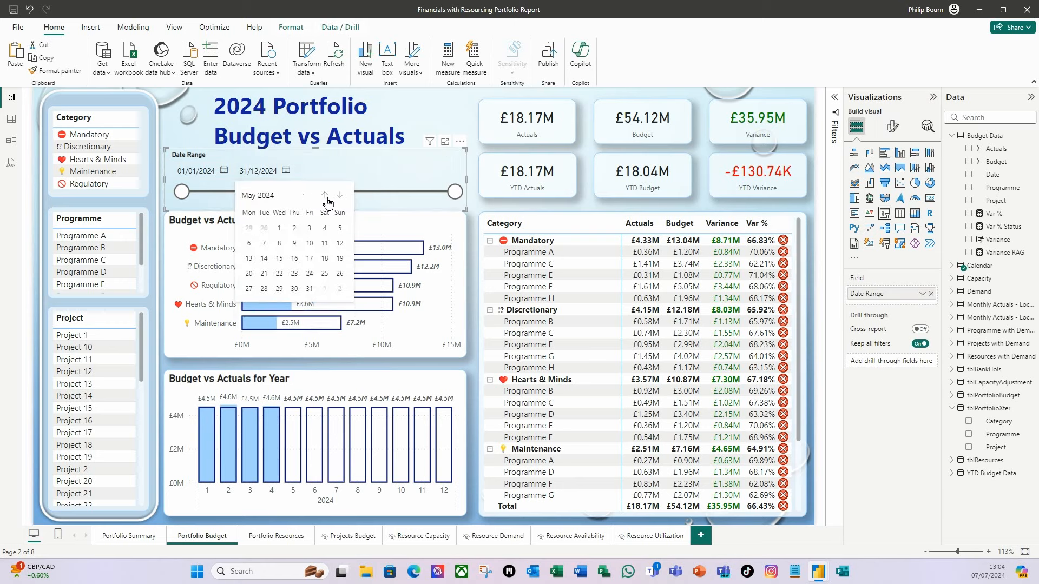
pyautogui.click(325, 195)
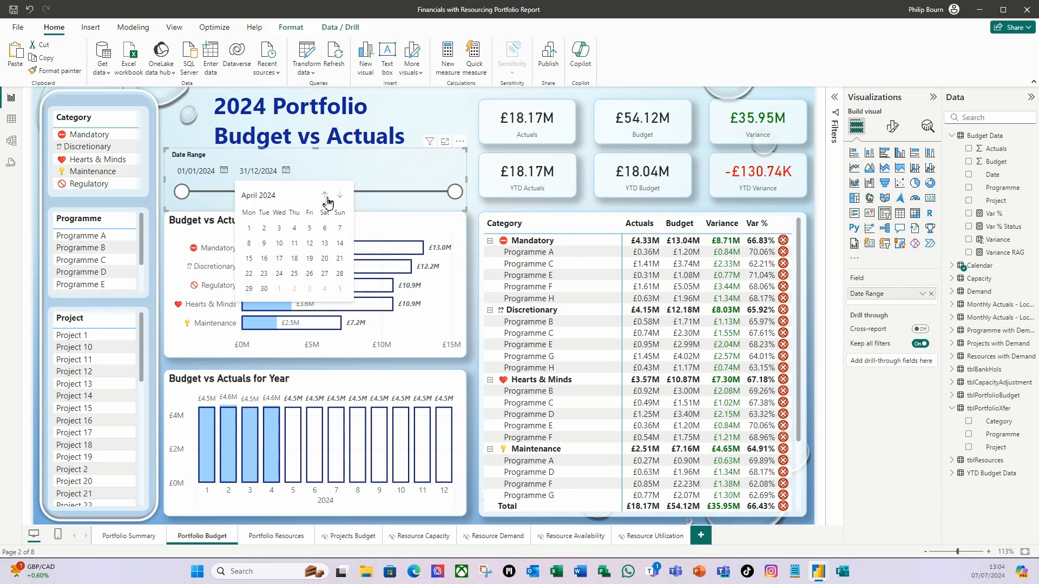
pyautogui.click(264, 288)
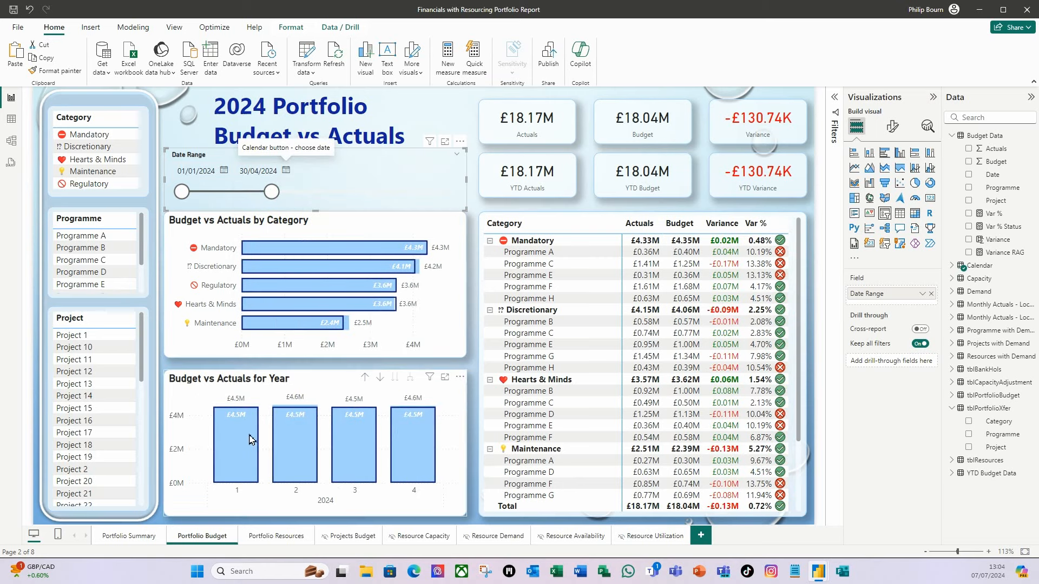
# Drill through from Programme A to Projects Budget, turn Keep all filters back on, and return to the Portfolio Budget page.
pyautogui.rightClick(92, 241)
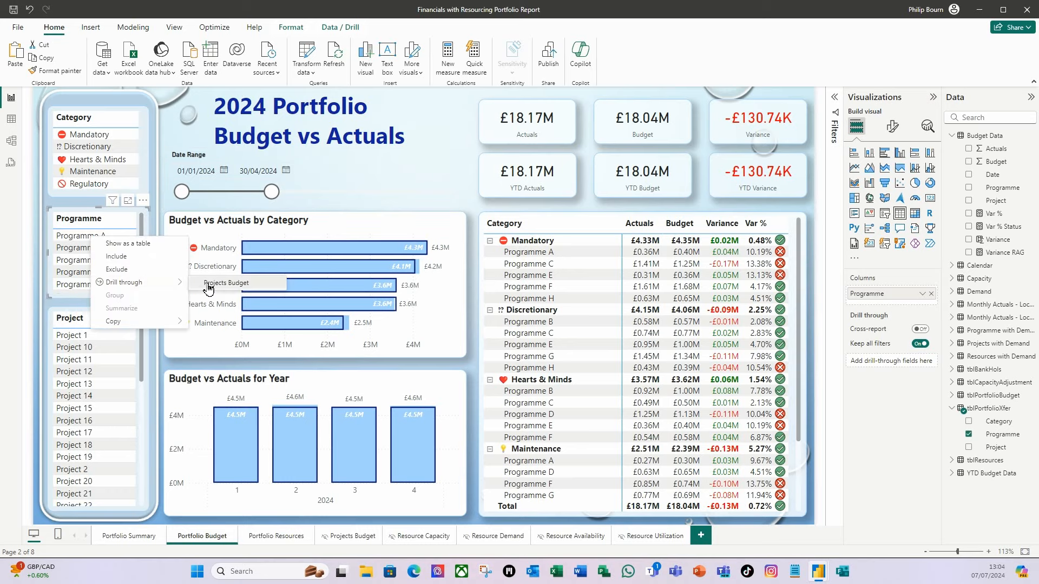
pyautogui.click(207, 289)
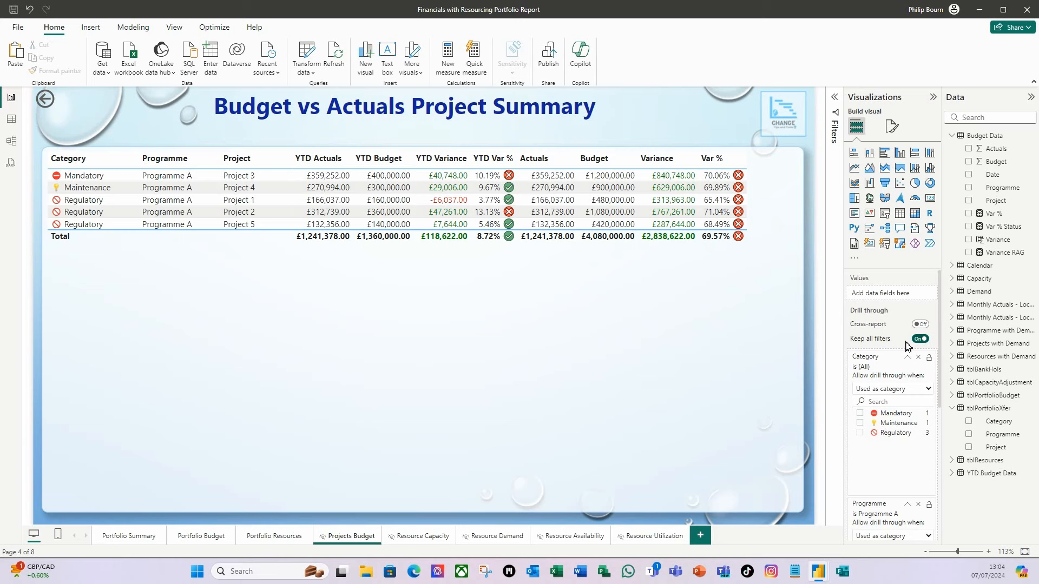
pyautogui.keyDown('ctrl'); pyautogui.click(44, 99); pyautogui.keyUp('ctrl')
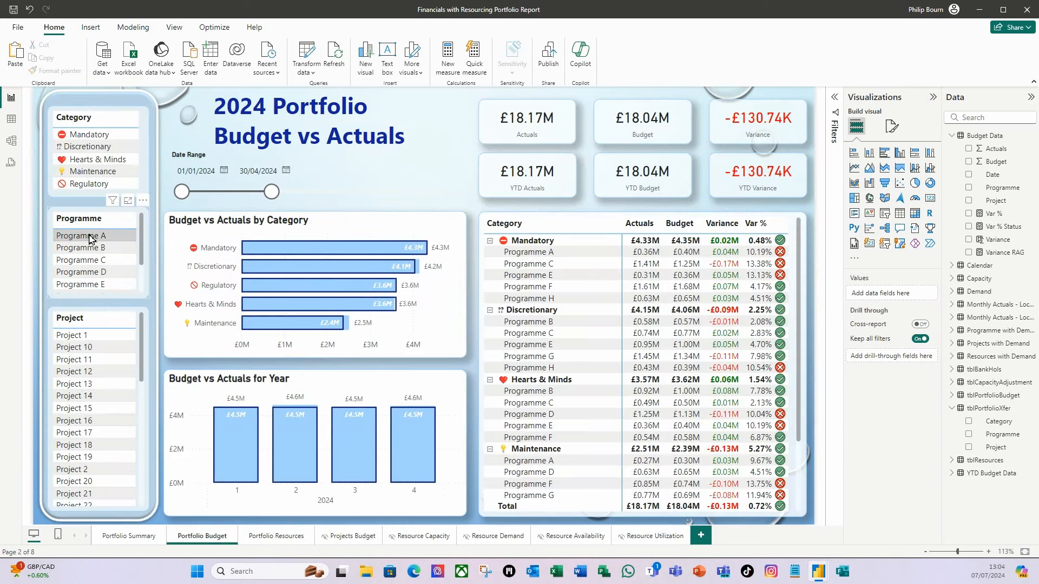
# Check the Programme A drill-through to Projects Budget with all filters kept, and return to Portfolio Budget.
pyautogui.rightClick(90, 239)
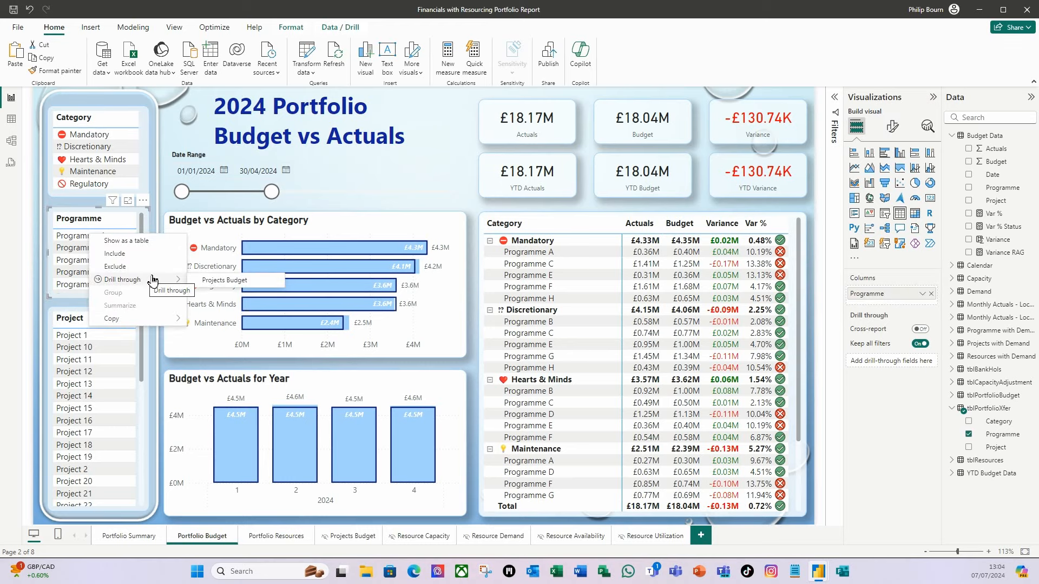
pyautogui.click(225, 280)
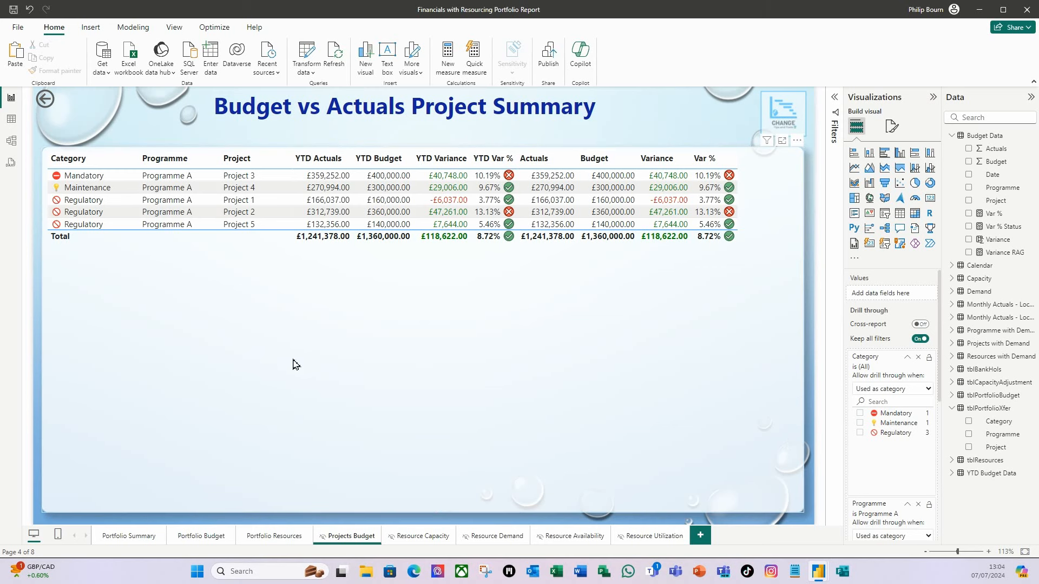
pyautogui.keyDown('ctrl'); pyautogui.click(46, 101); pyautogui.keyUp('ctrl')
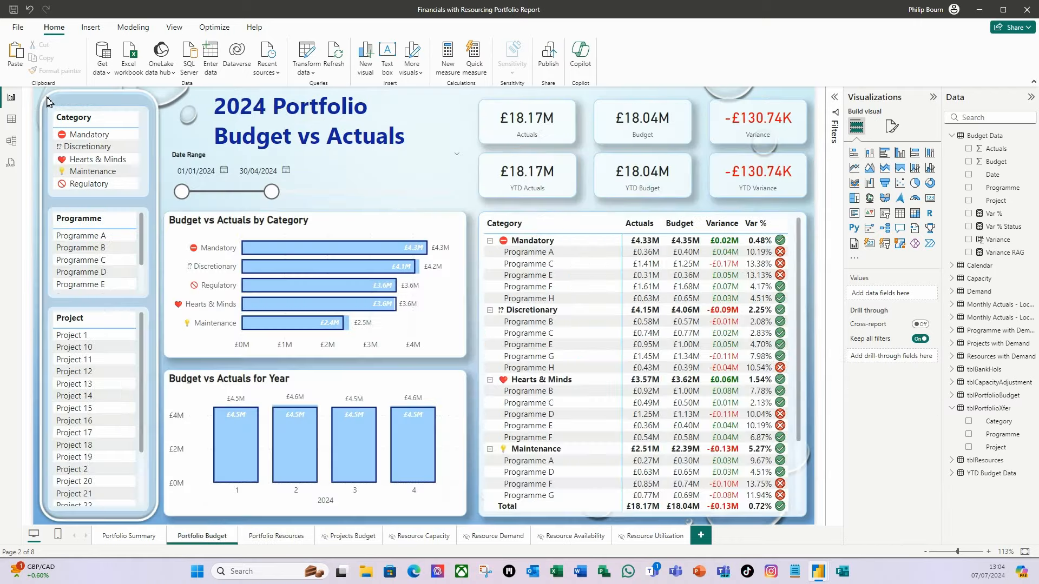
# Drill through from the Mandatory category to Projects Budget.
pyautogui.rightClick(104, 141)
pyautogui.moveTo(169, 183)
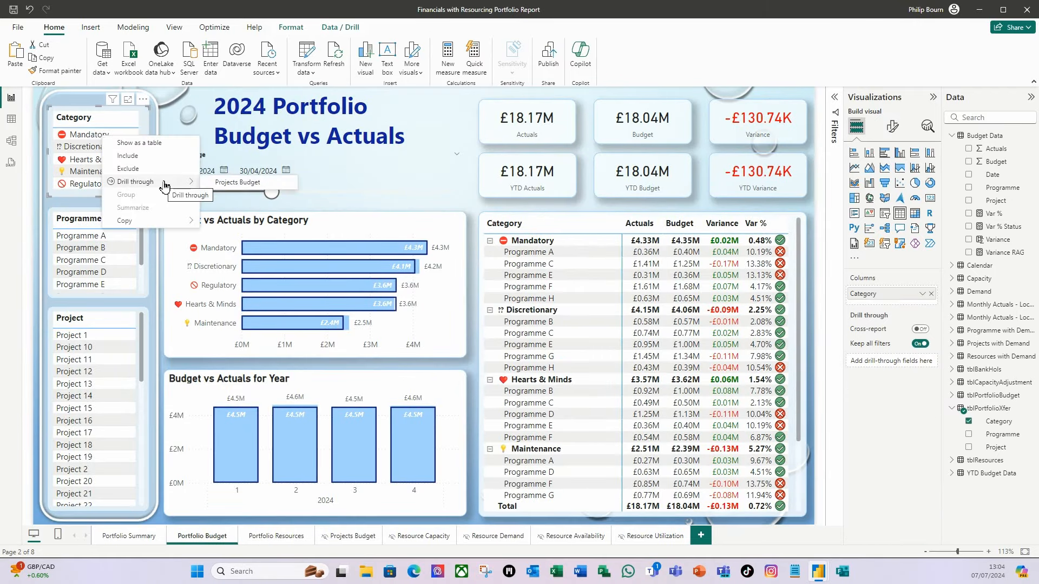
pyautogui.click(237, 183)
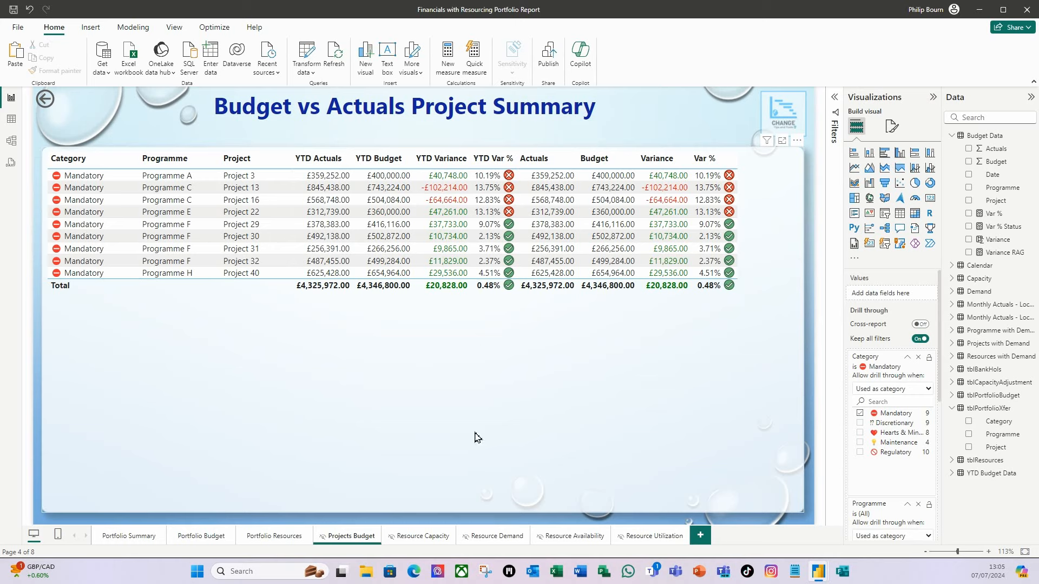
# Return to Portfolio Budget, drill through from Project 1 to Projects Budget, and go back to Portfolio Budget.
pyautogui.keyDown('ctrl'); pyautogui.click(46, 102); pyautogui.keyUp('ctrl')
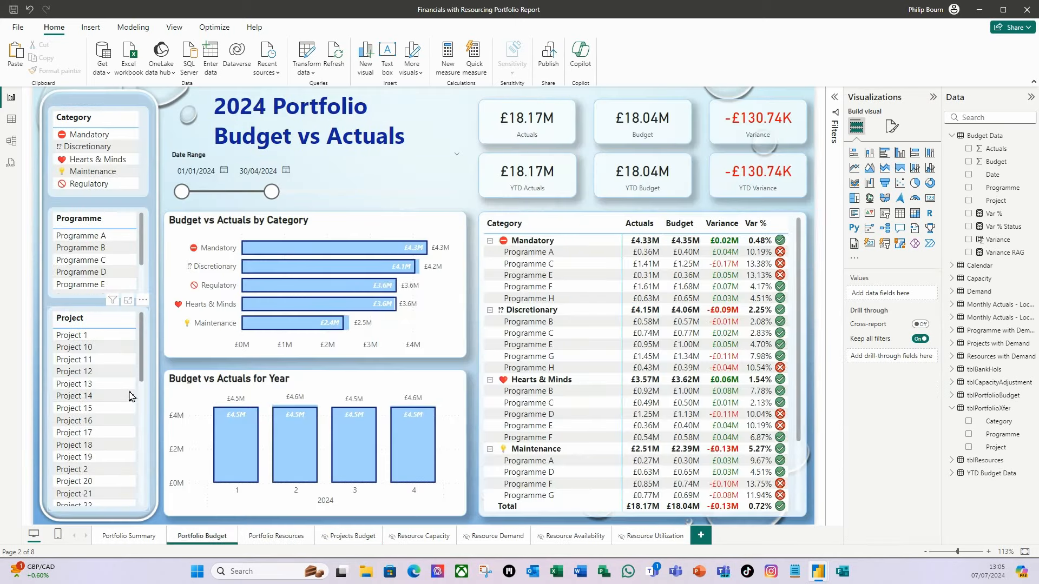
pyautogui.rightClick(80, 338)
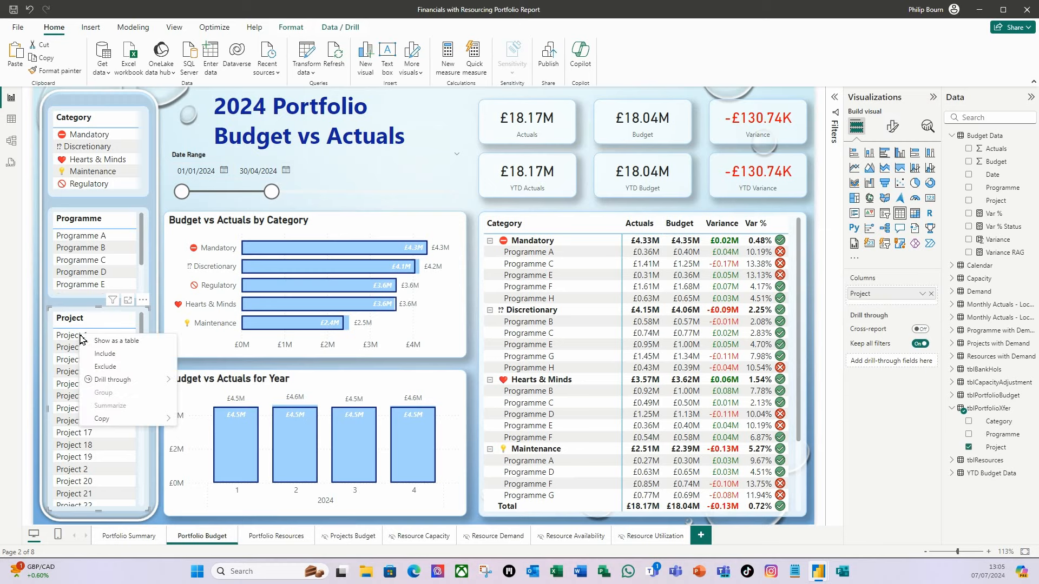
pyautogui.moveTo(139, 380)
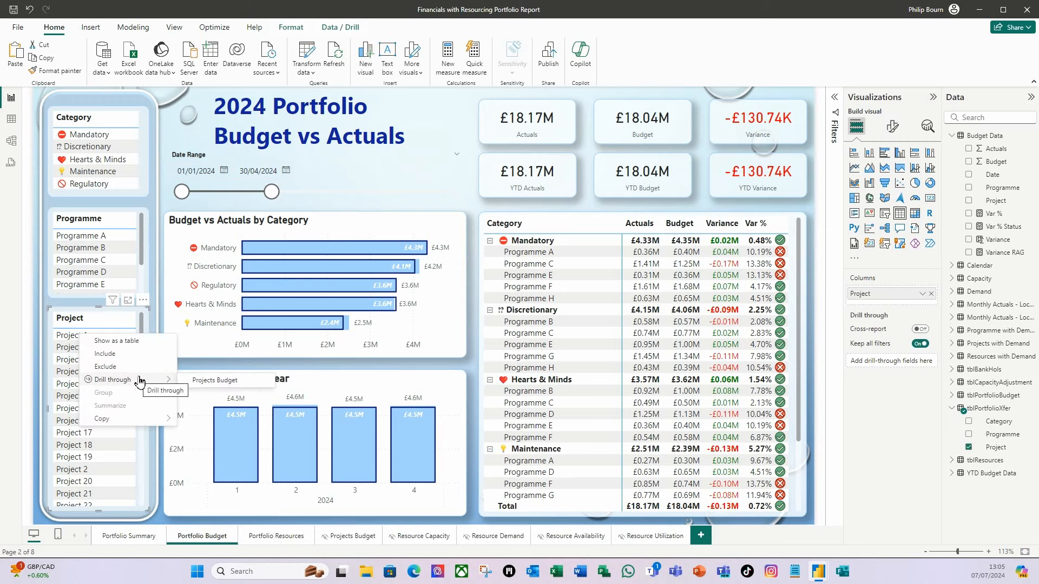
pyautogui.click(234, 382)
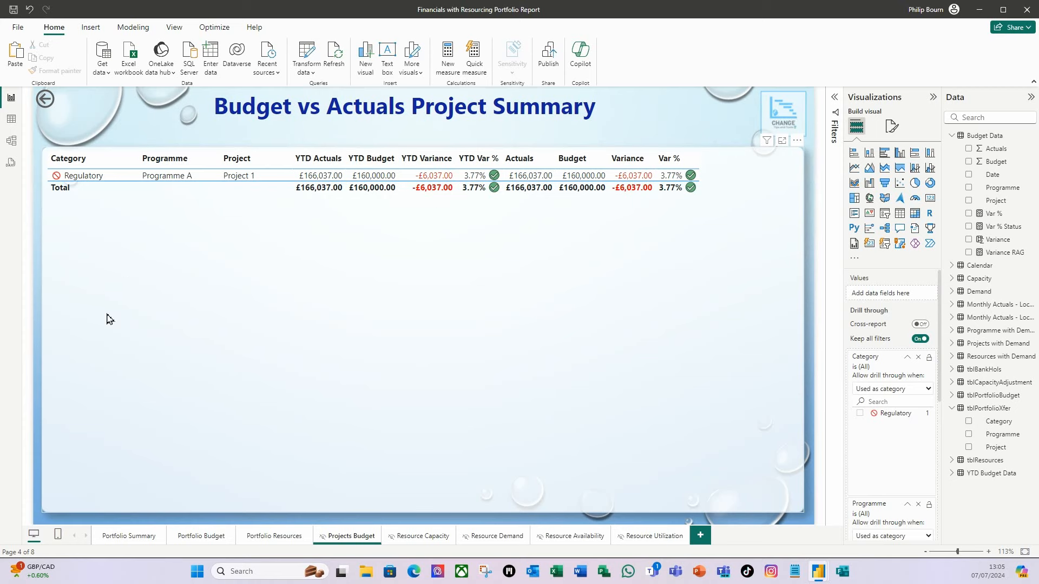
pyautogui.keyDown('ctrl'); pyautogui.click(47, 101); pyautogui.keyUp('ctrl')
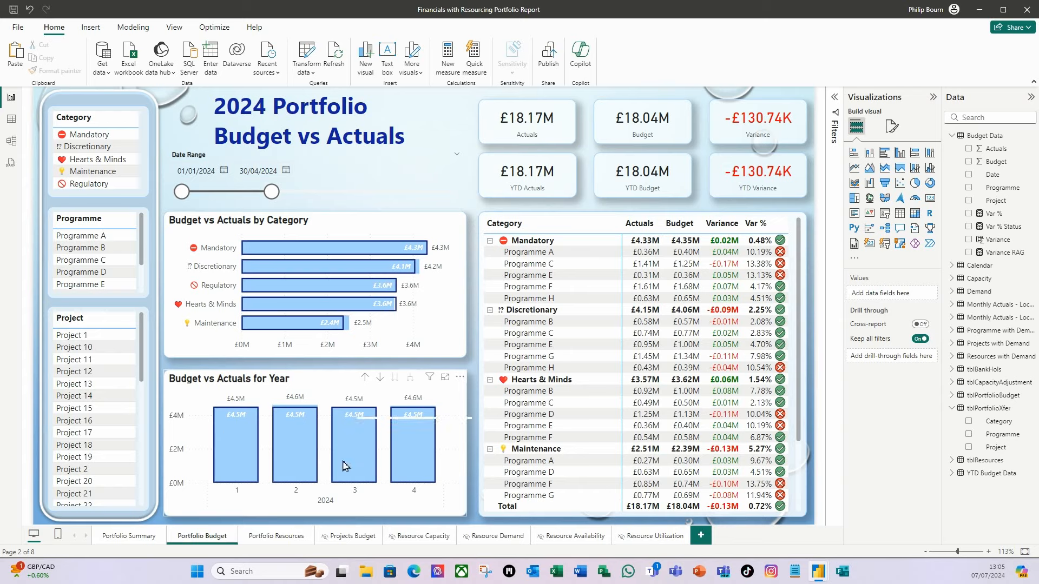
# On the Portfolio Summary page, check the Architect skill set for drill-through options, and drill through from Programme A to Projects Budget.
pyautogui.click(144, 544)
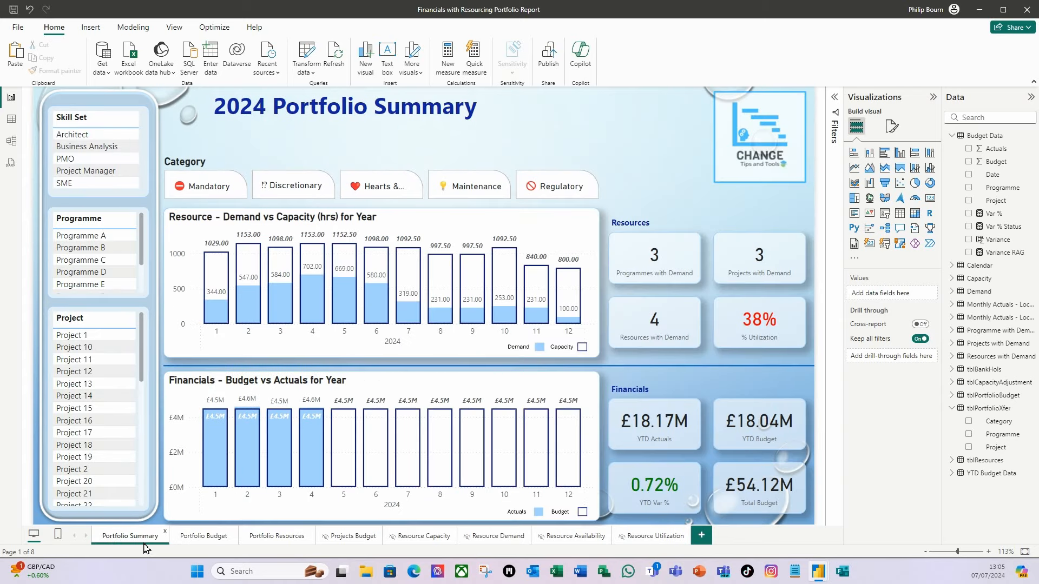
pyautogui.rightClick(91, 136)
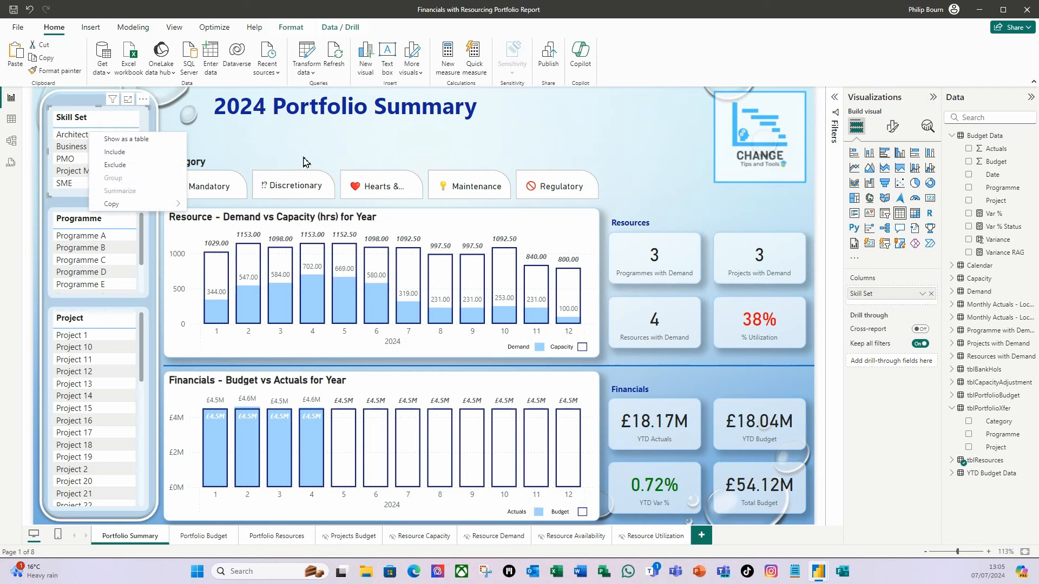
pyautogui.rightClick(92, 243)
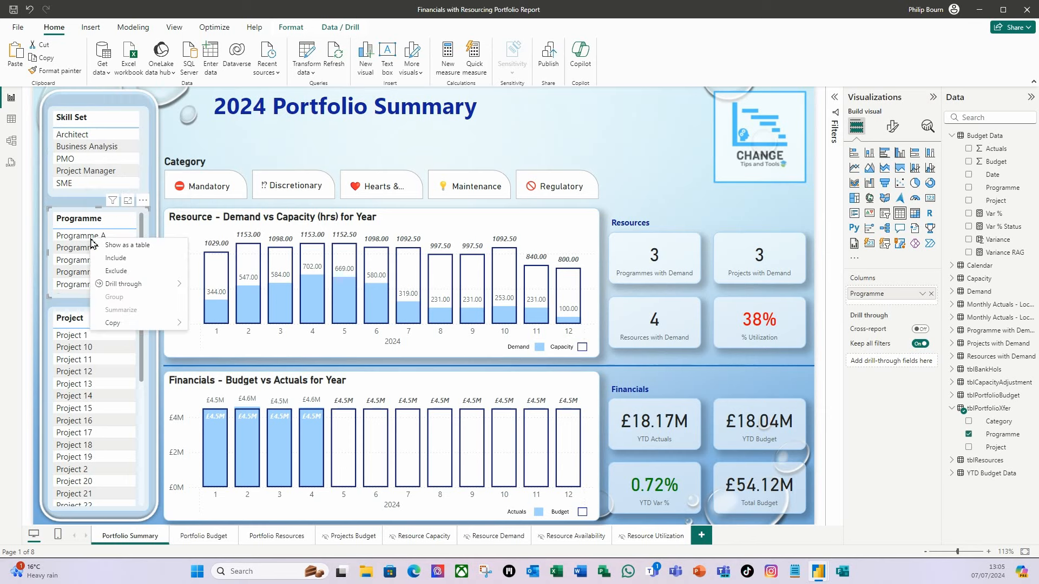
pyautogui.rightClick(74, 240)
pyautogui.moveTo(118, 287)
pyautogui.click(211, 290)
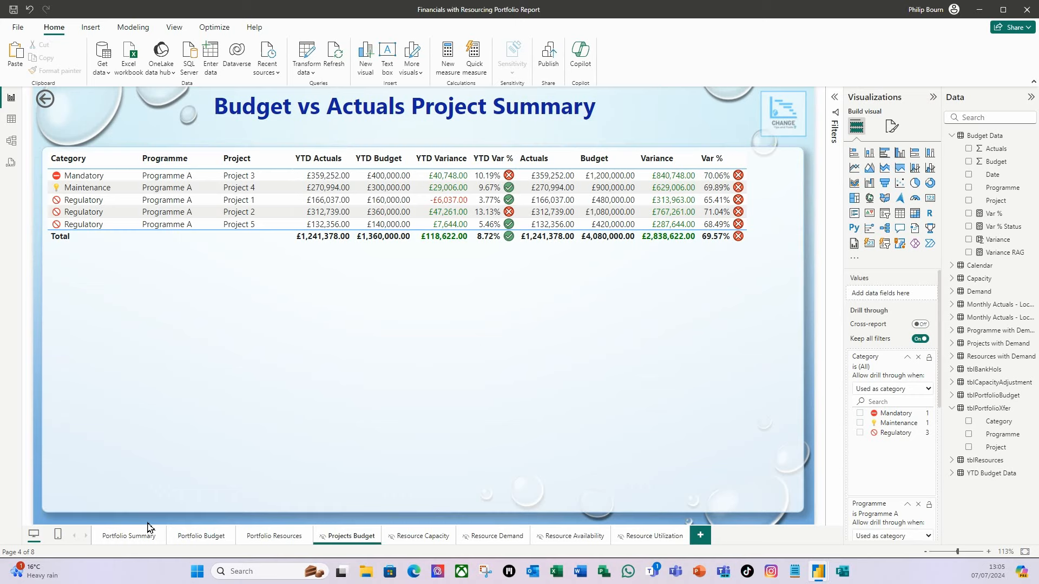
# Review the Portfolio Summary, Portfolio Budget and Portfolio Resources pages for visuals that can drill through, ending on Portfolio Budget.
pyautogui.click(134, 541)
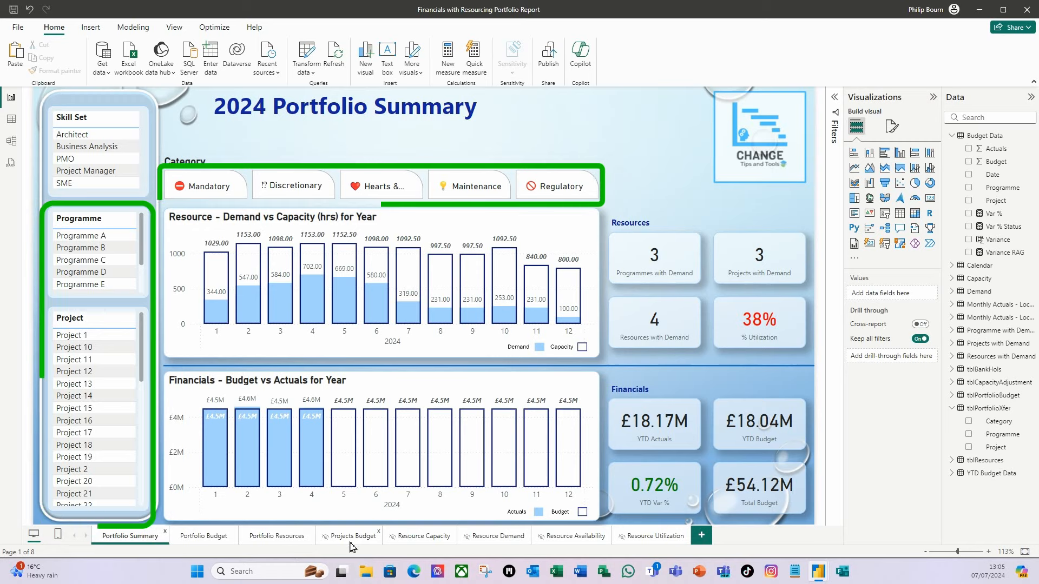
pyautogui.click(201, 537)
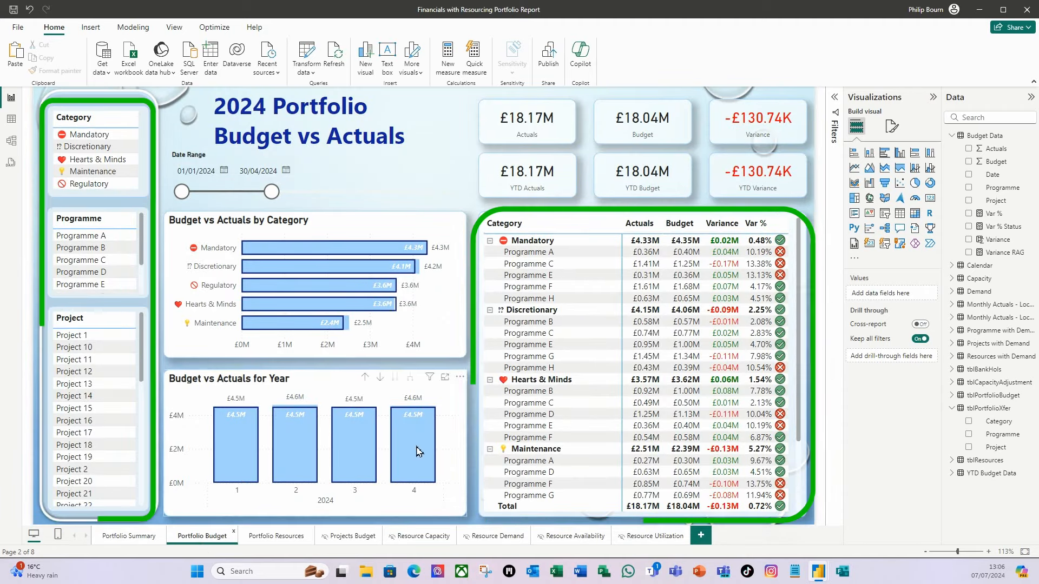
pyautogui.click(294, 541)
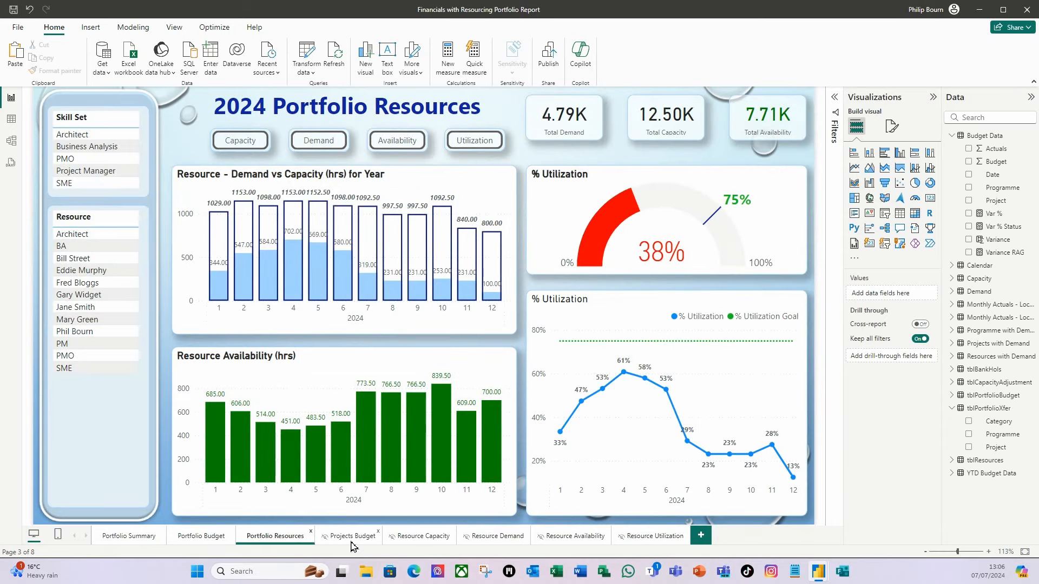
pyautogui.click(215, 542)
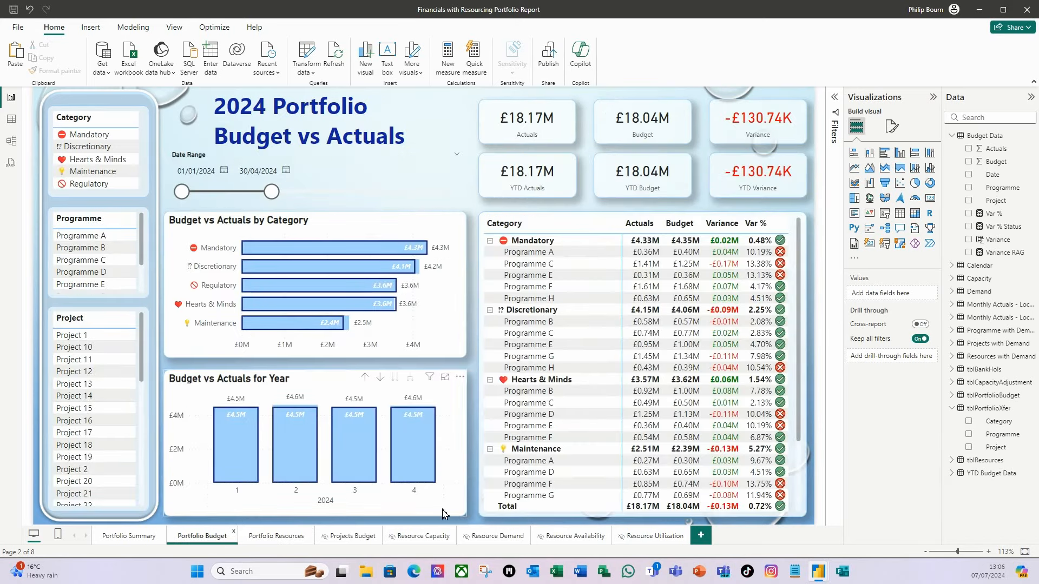
# Clear the Programme A drill-through filter on the Projects Budget page.
pyautogui.click(346, 541)
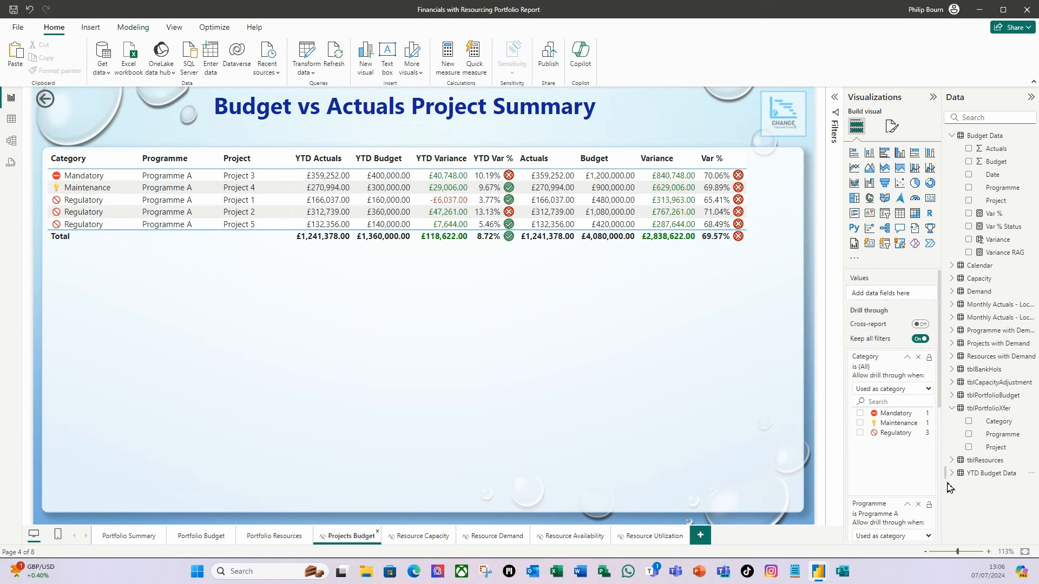
pyautogui.click(919, 504)
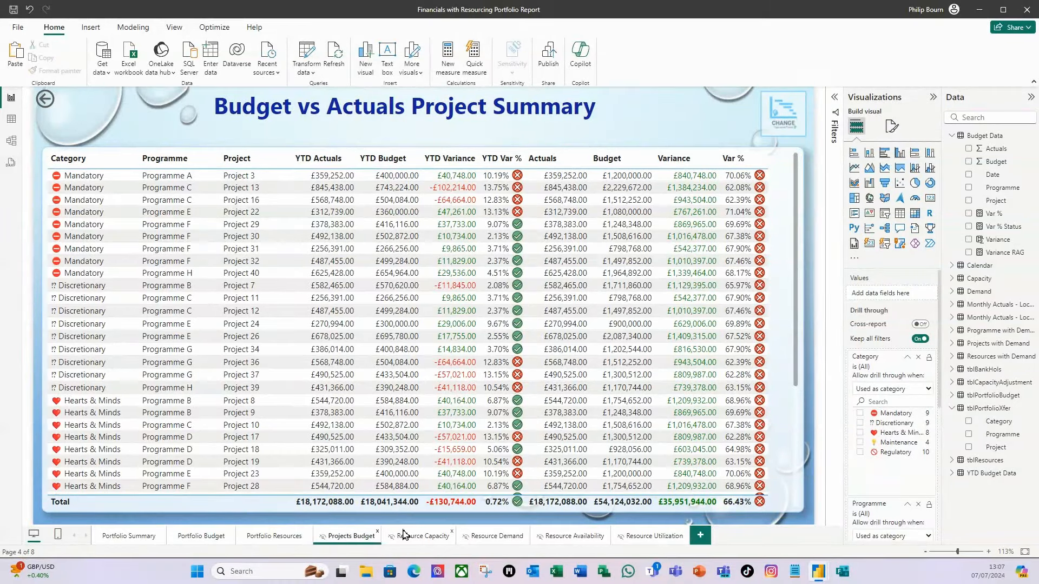